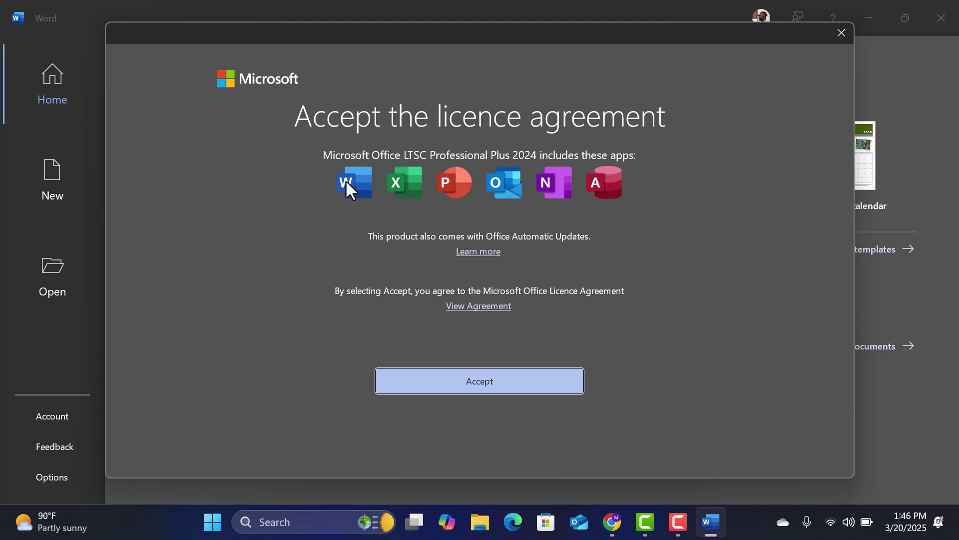
- Accept the Word licence, create a blank document, and view the Account page showing Product Activated
click(460, 382)
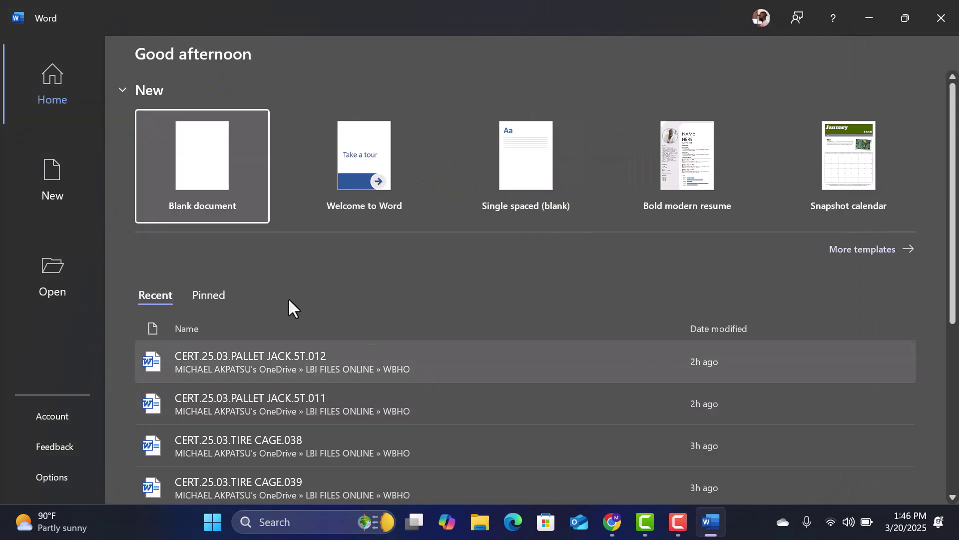
click(202, 170)
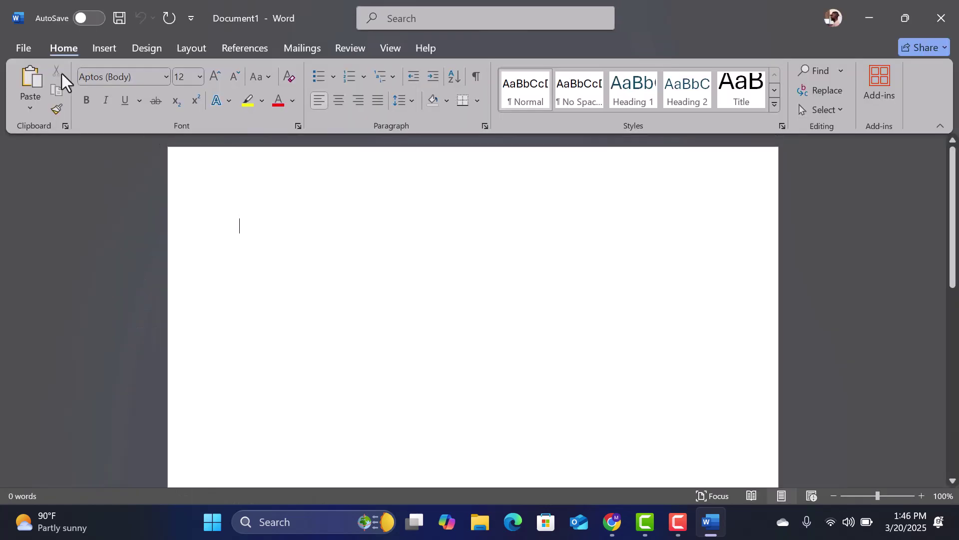
click(25, 47)
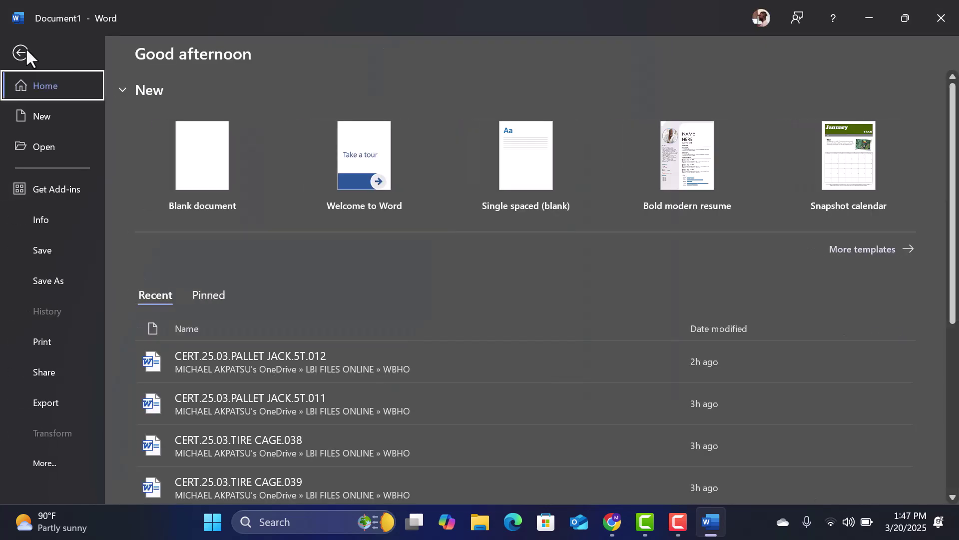
click(39, 462)
click(124, 403)
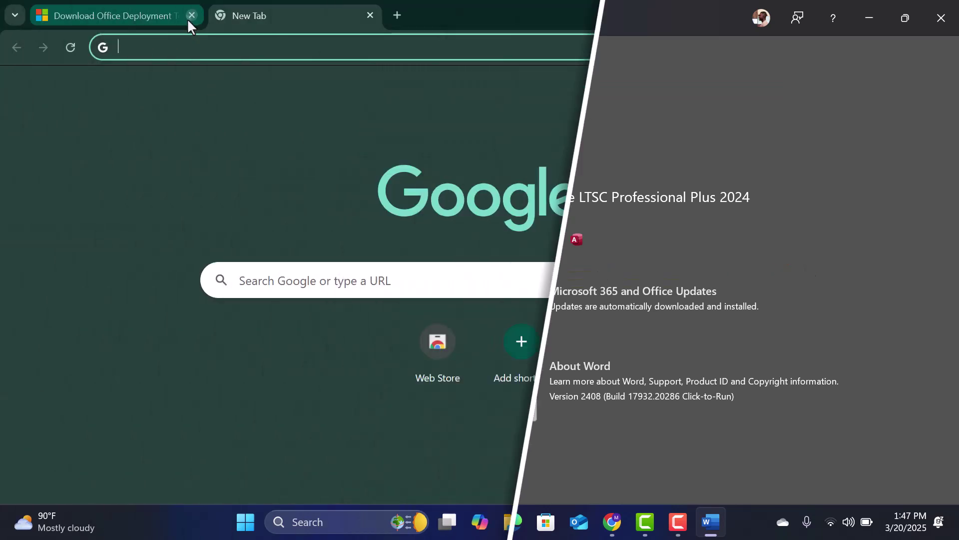
- Search Google for 'office deployment tool' and download officedeploymenttool_18526-20146.exe from Microsoft's Download Center
click(188, 17)
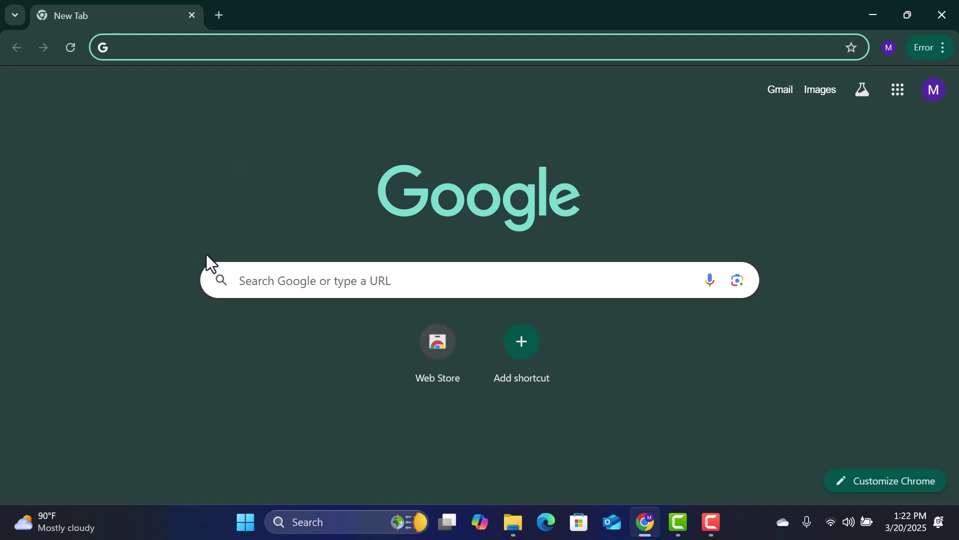
click(263, 280)
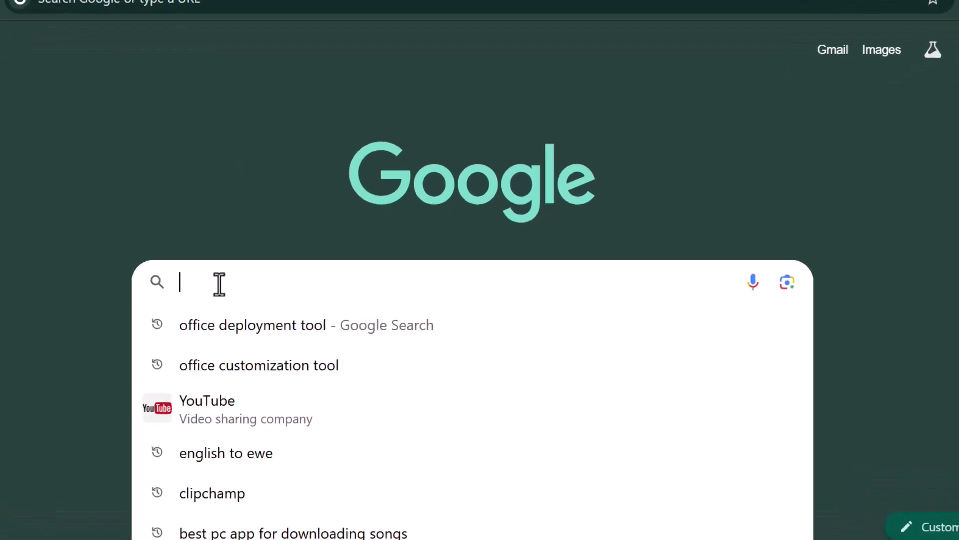
text(office de)
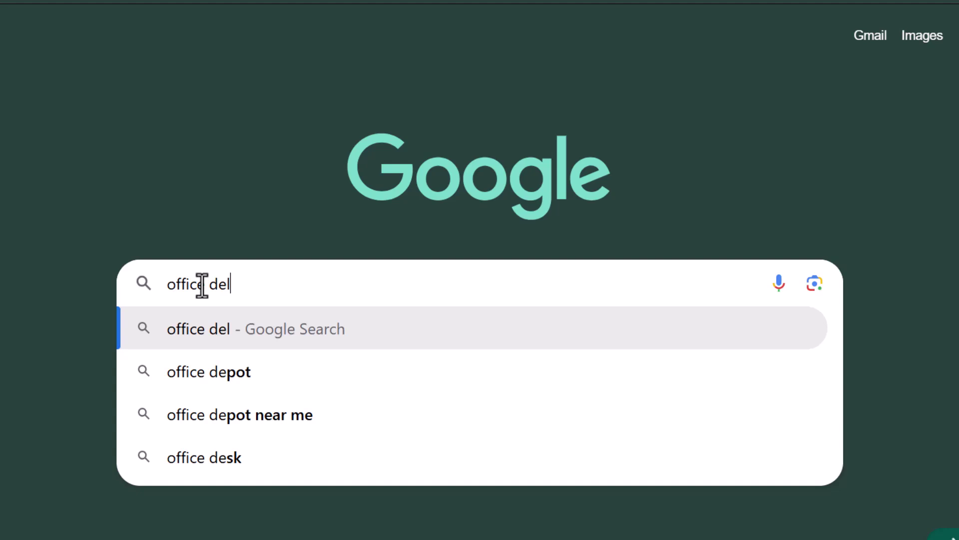
text(ployment tool)
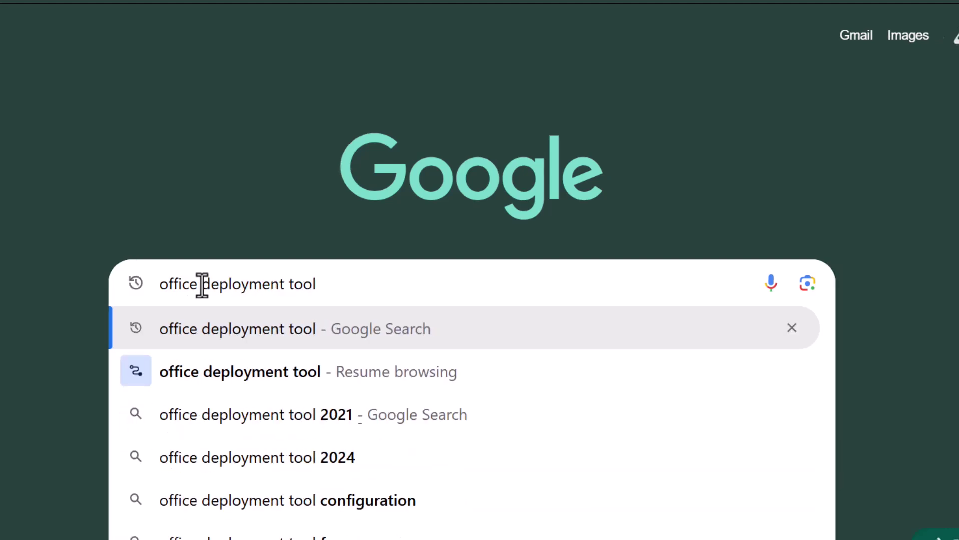
key(Return)
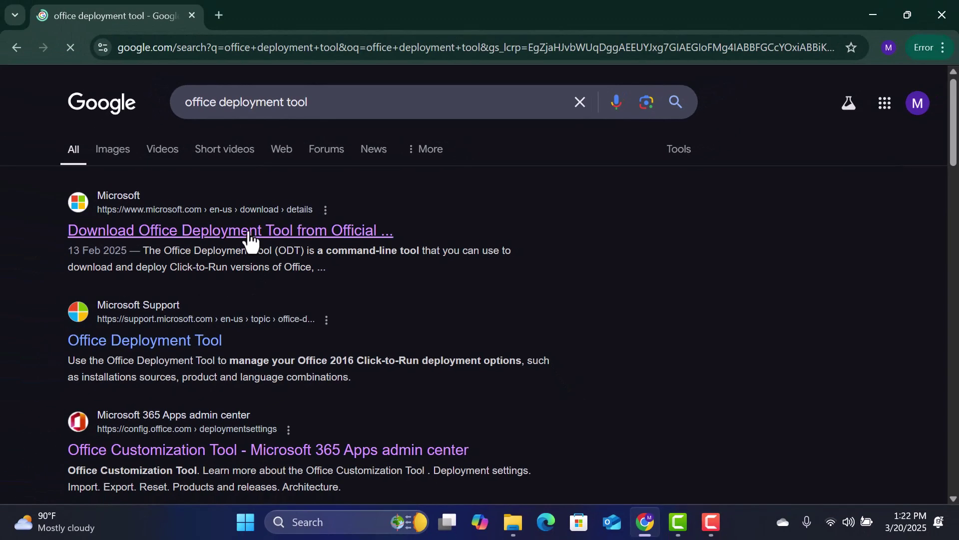
click(248, 231)
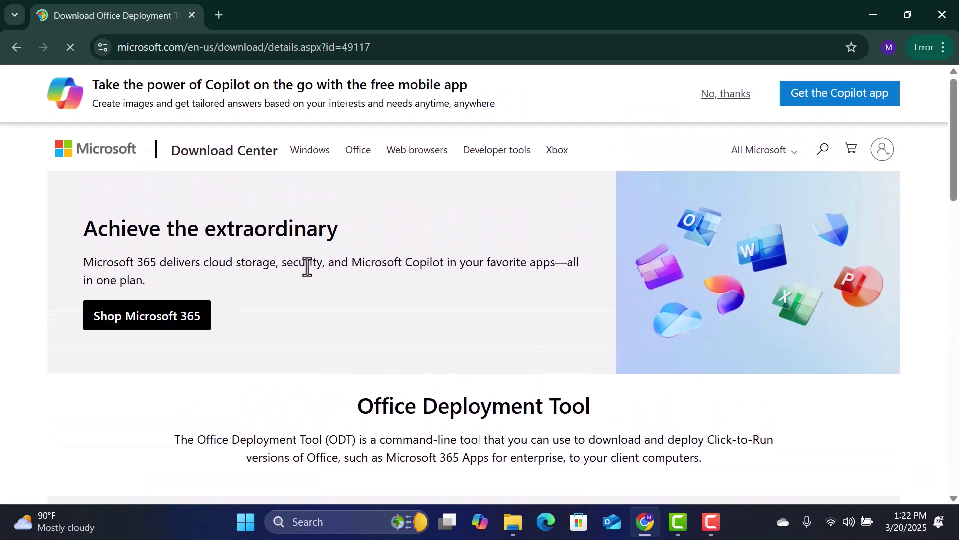
scroll(325, 272, down, 3)
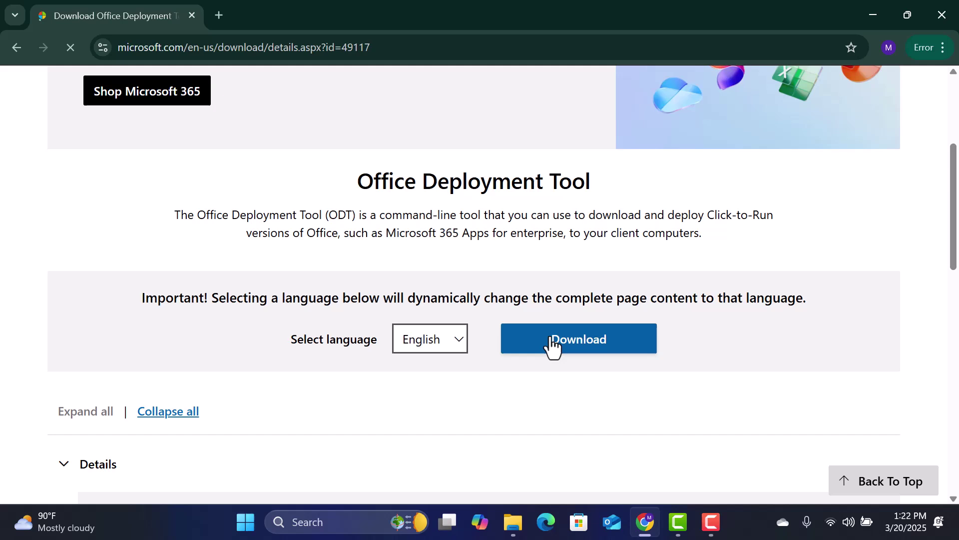
click(554, 348)
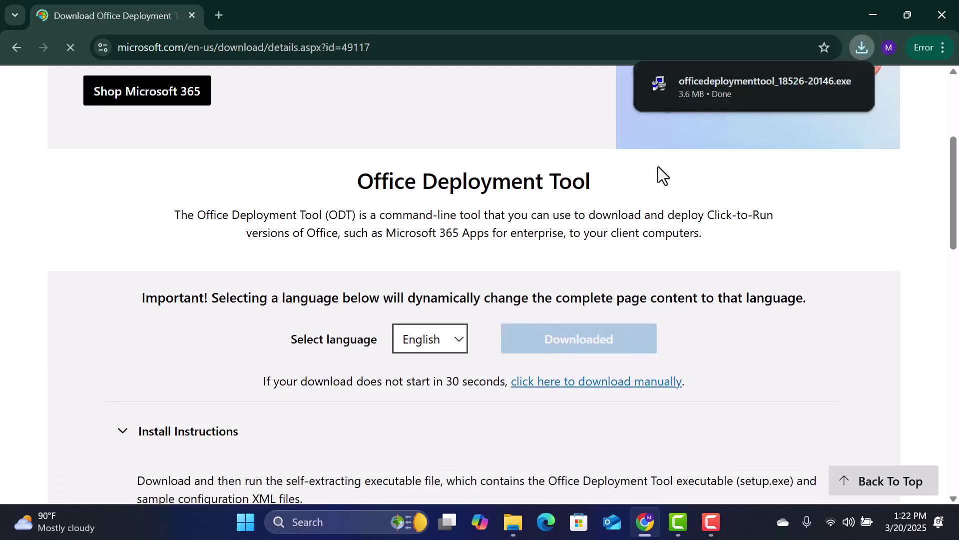
- In a new tab, search Google for 'office customization tool' and open the Office Customization Tool page
click(219, 15)
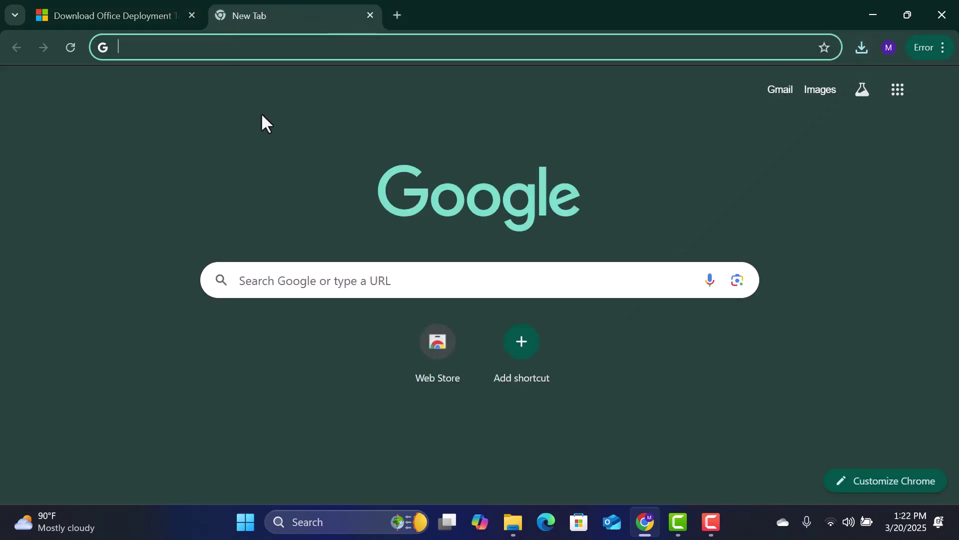
click(283, 283)
text(office customm)
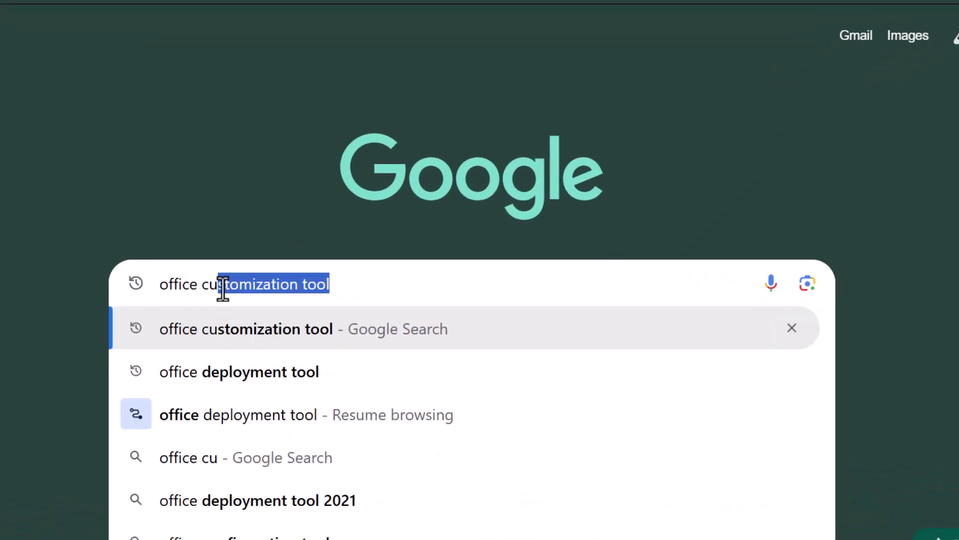
key(BackSpace)
text(ization tool)
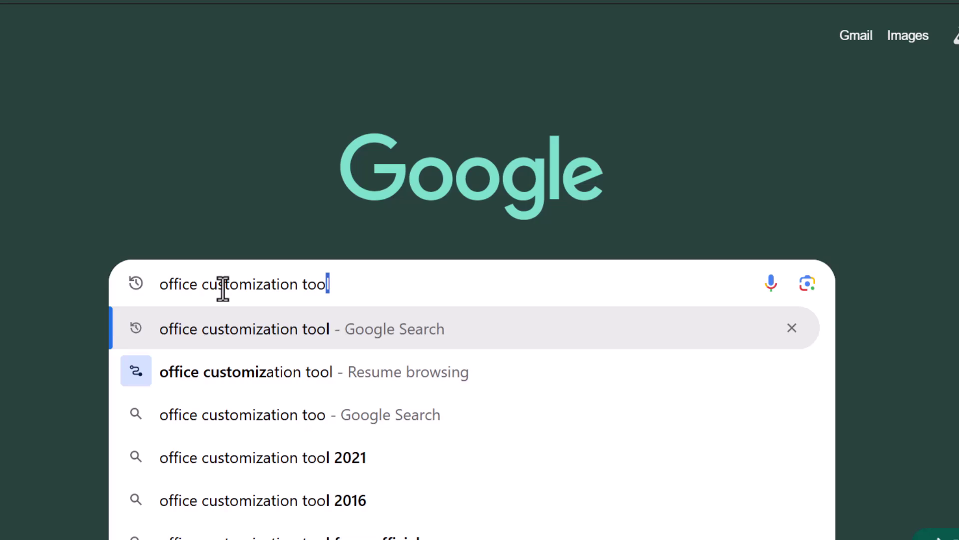
key(Return)
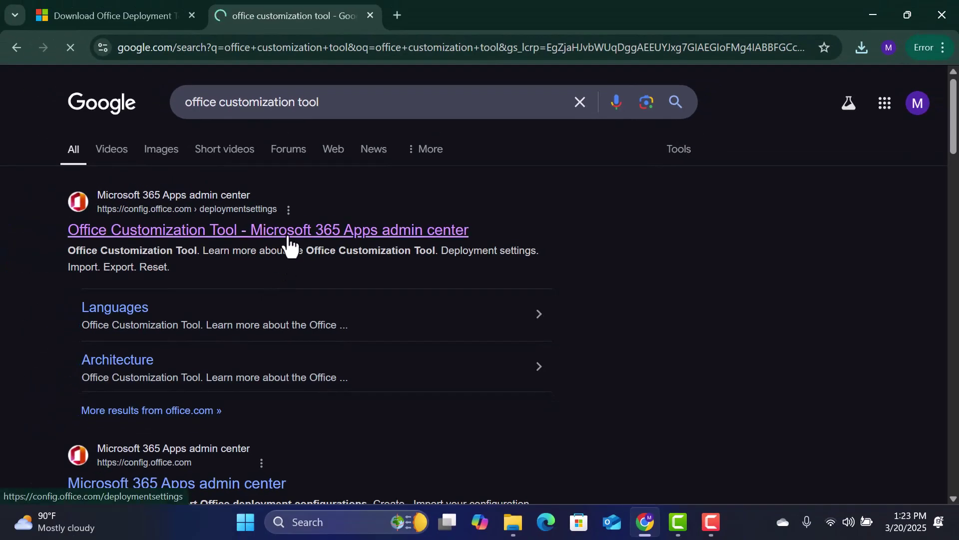
click(289, 236)
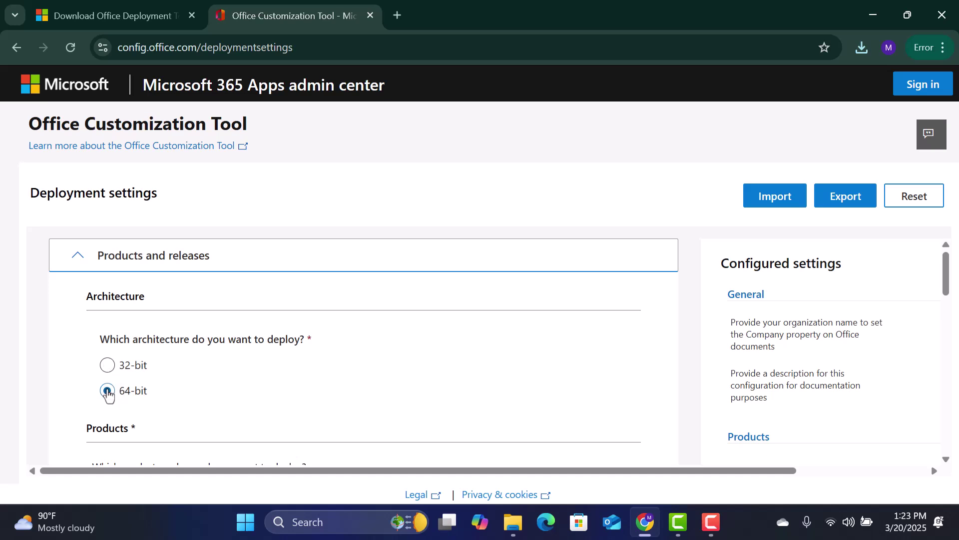
- Select Office LTSC Professional Plus 2024 - Volume License as the Office suite
scroll(107, 395, down, 5)
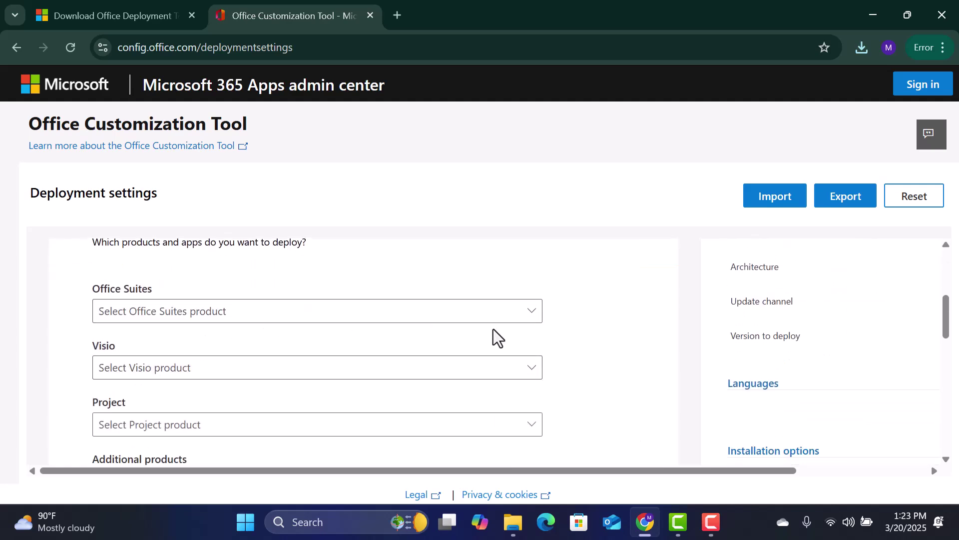
click(531, 312)
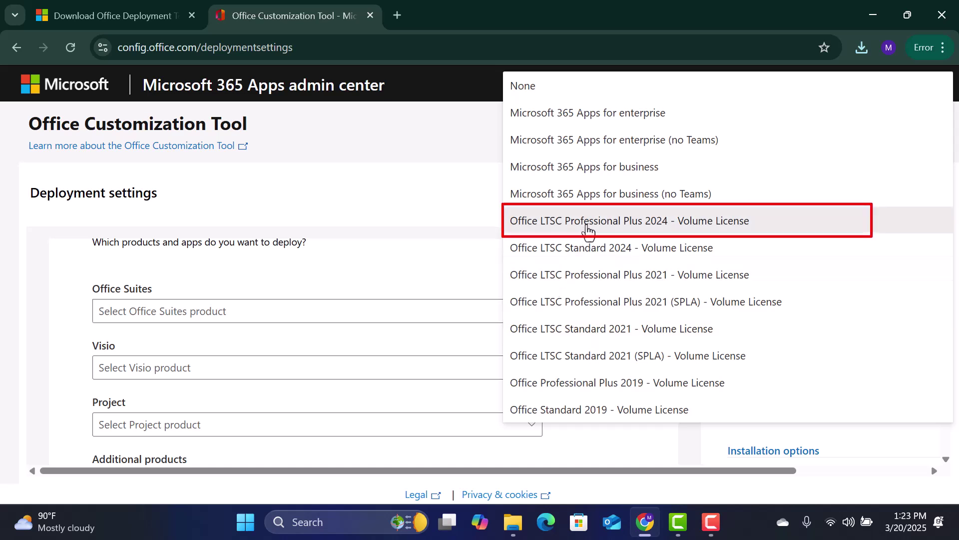
click(587, 230)
- Turn off Access and OneDrive Desktop in the Apps list
scroll(191, 334, down, 3)
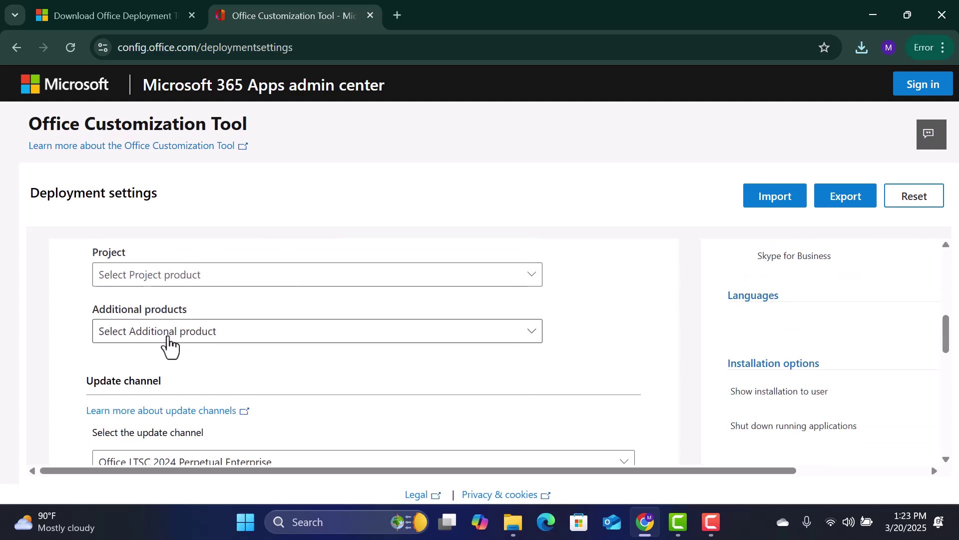
scroll(167, 343, down, 4)
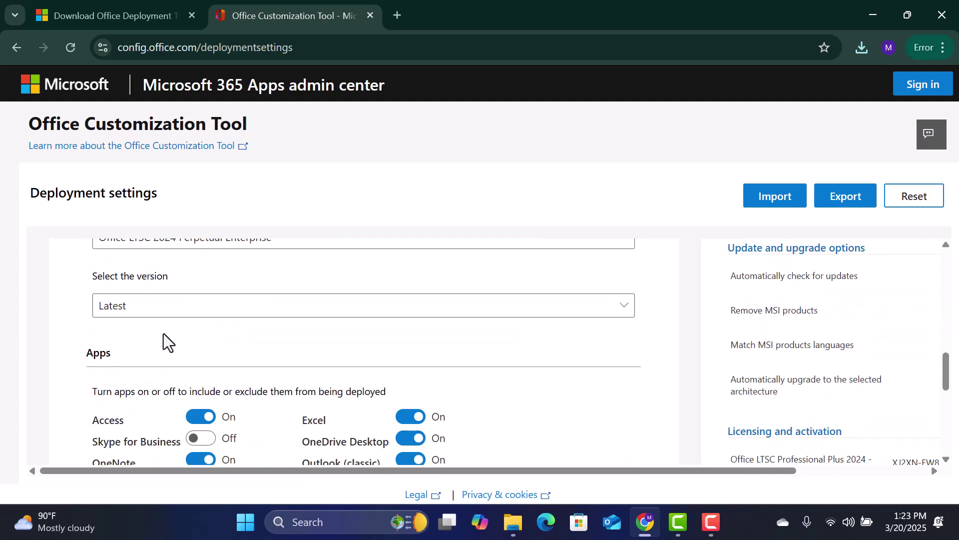
scroll(163, 334, down, 2)
click(193, 344)
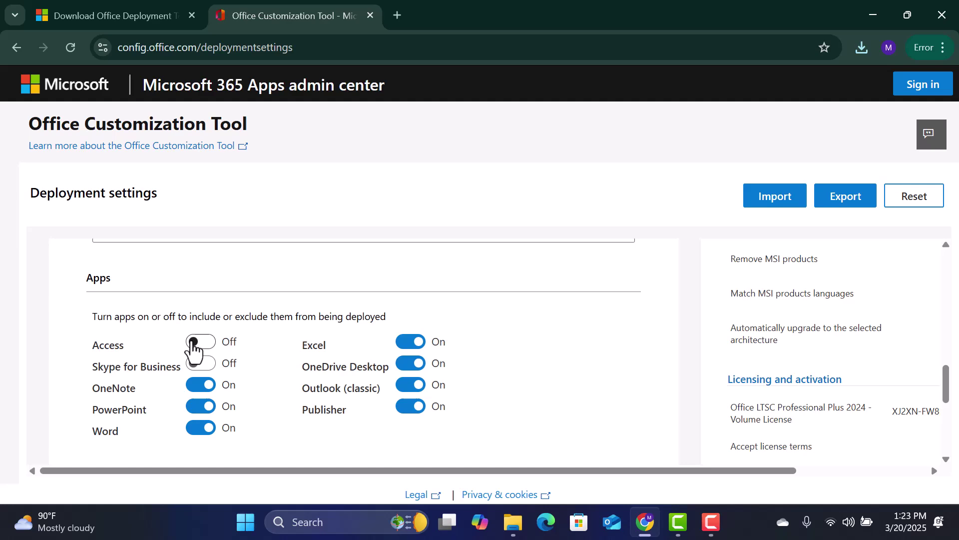
click(406, 371)
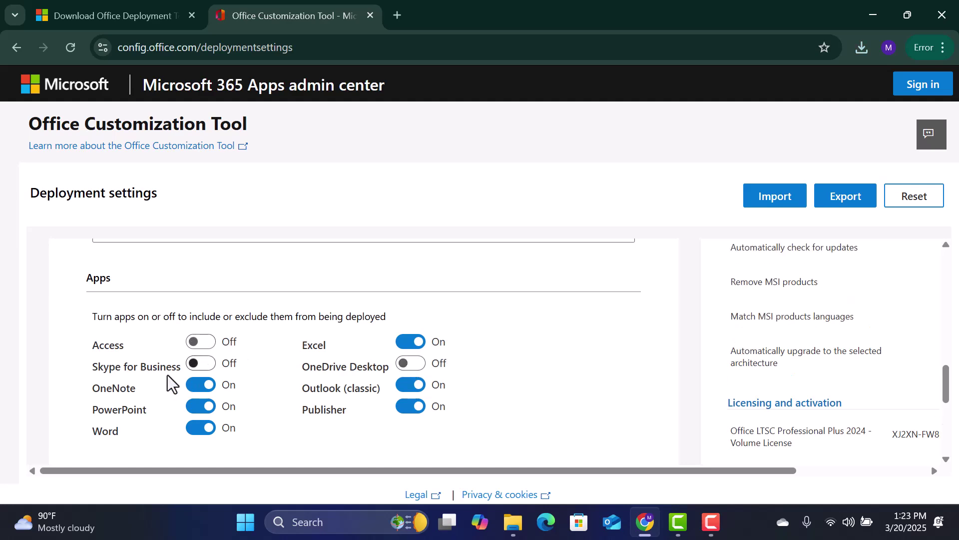
scroll(180, 395, down, 3)
- Set English (United Kingdom) as the primary language
click(150, 385)
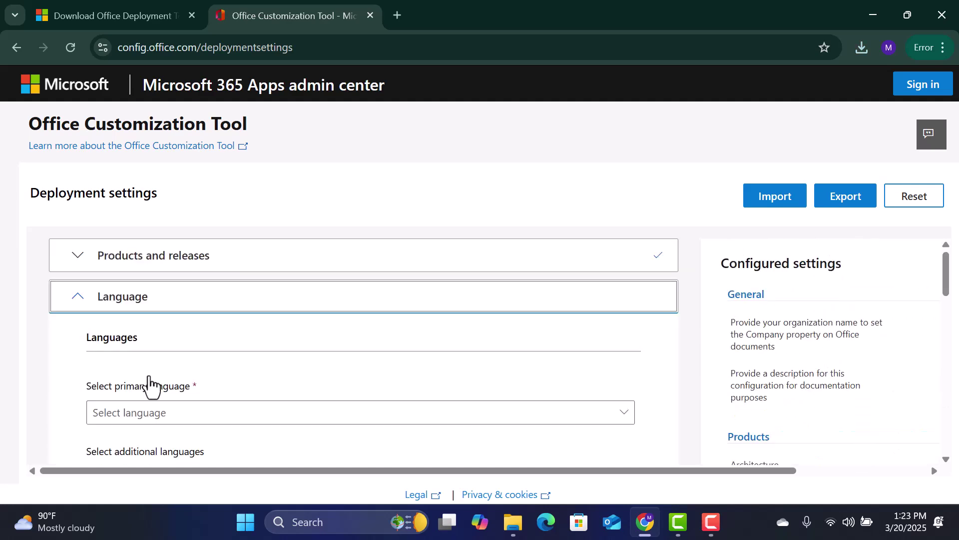
click(170, 416)
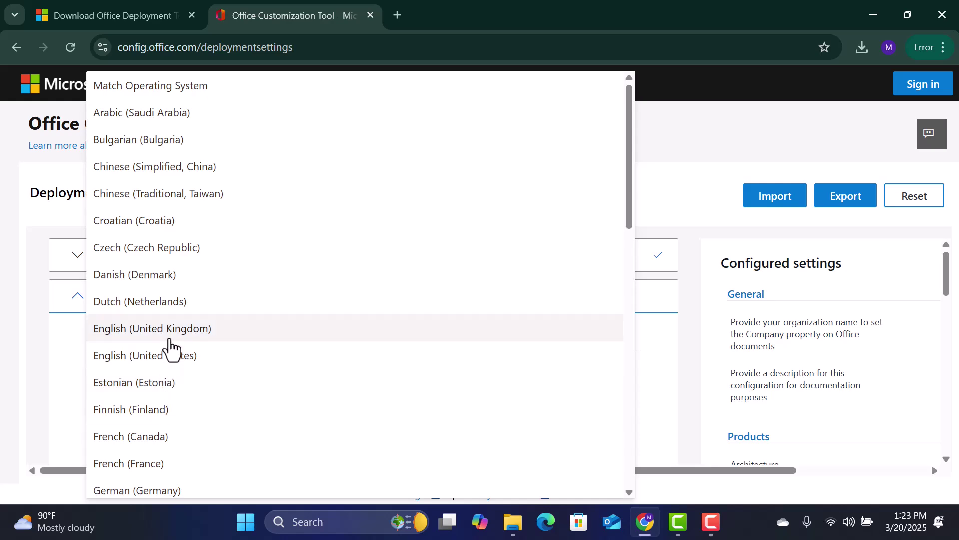
click(167, 334)
scroll(188, 413, down, 1)
scroll(188, 405, down, 2)
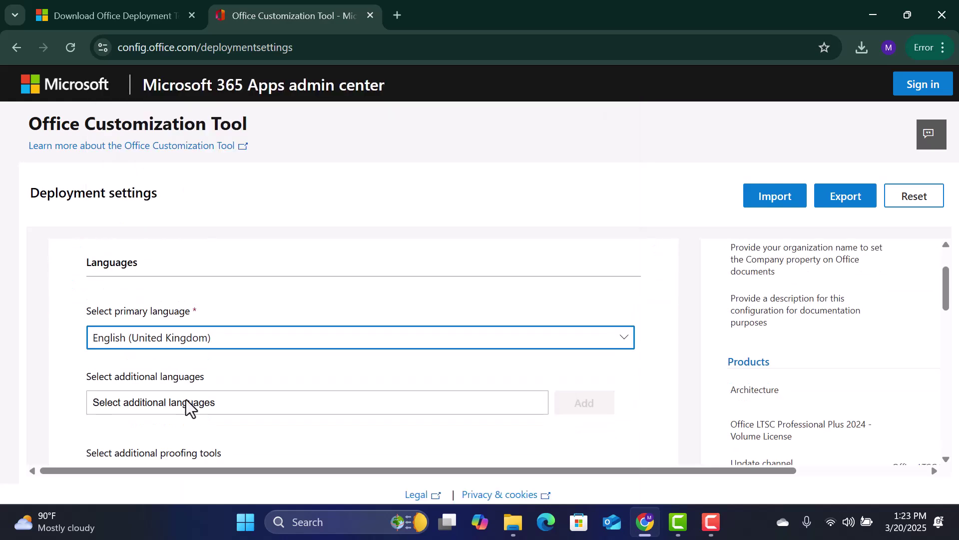
scroll(188, 407, up, 3)
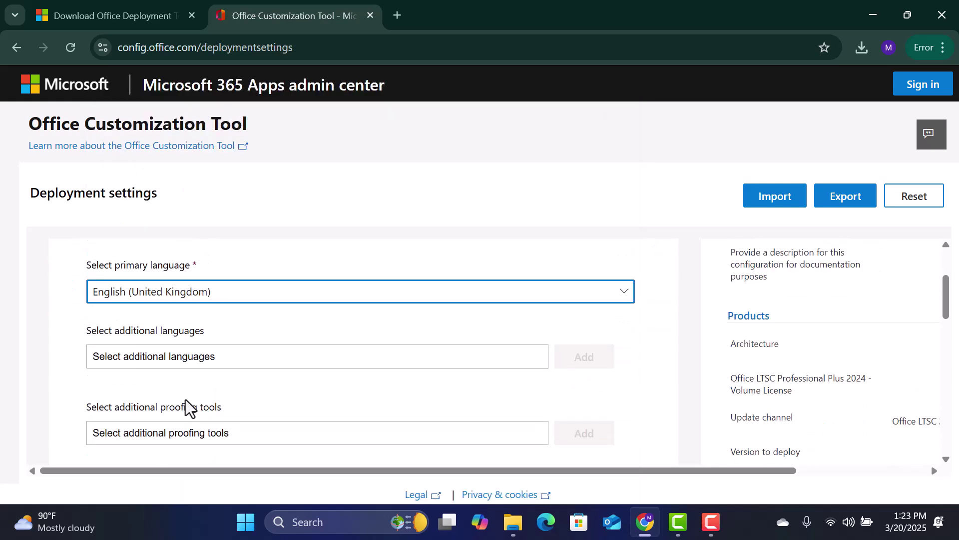
- Export the configuration with Office Open XML formats as default, accepting the terms, to Configuration.xml
click(846, 203)
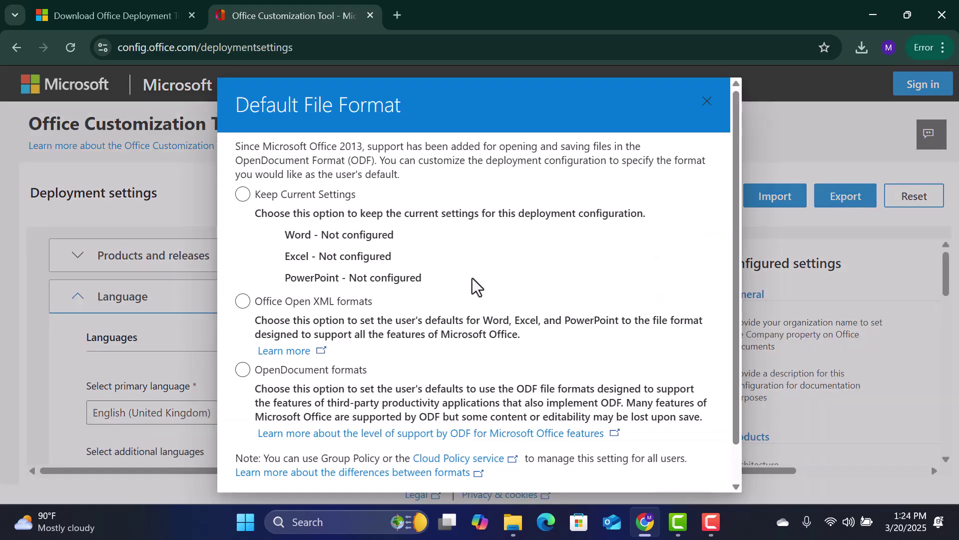
click(244, 302)
scroll(544, 353, down, 2)
click(681, 463)
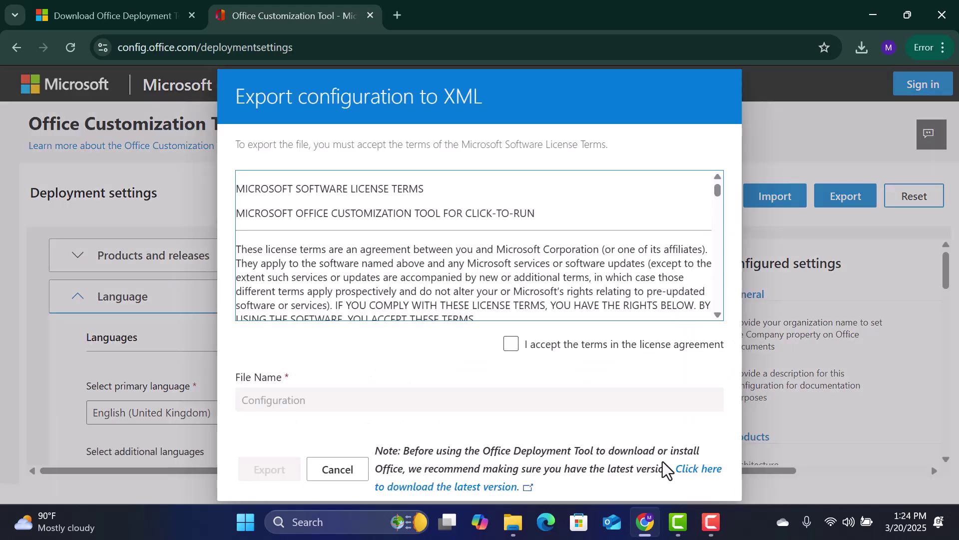
click(512, 346)
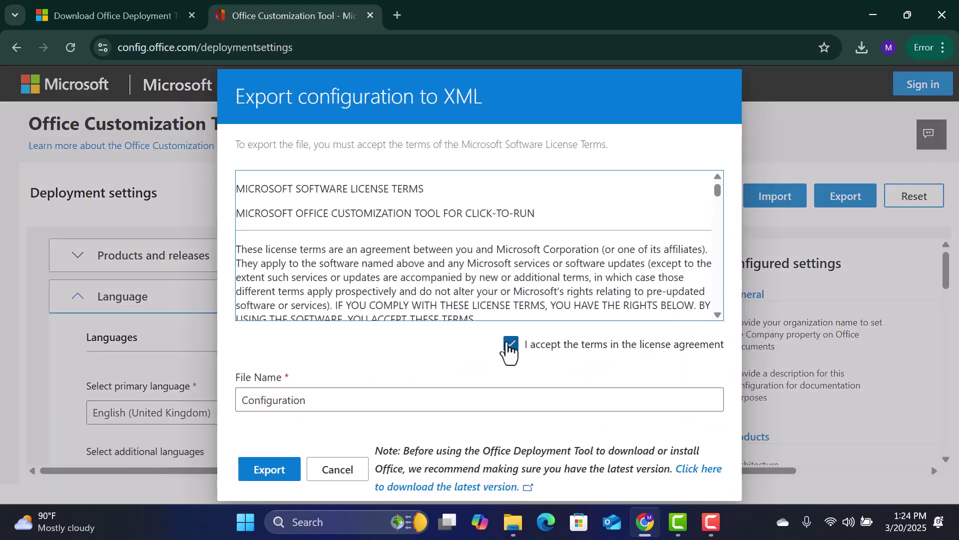
click(278, 472)
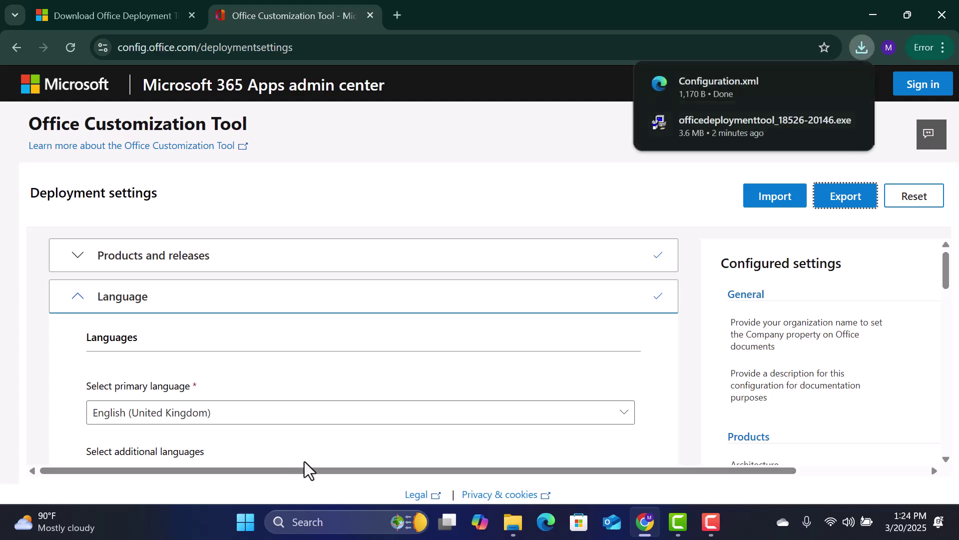
- Copy Configuration and the deployment tool installer from the Downloads folder
click(825, 83)
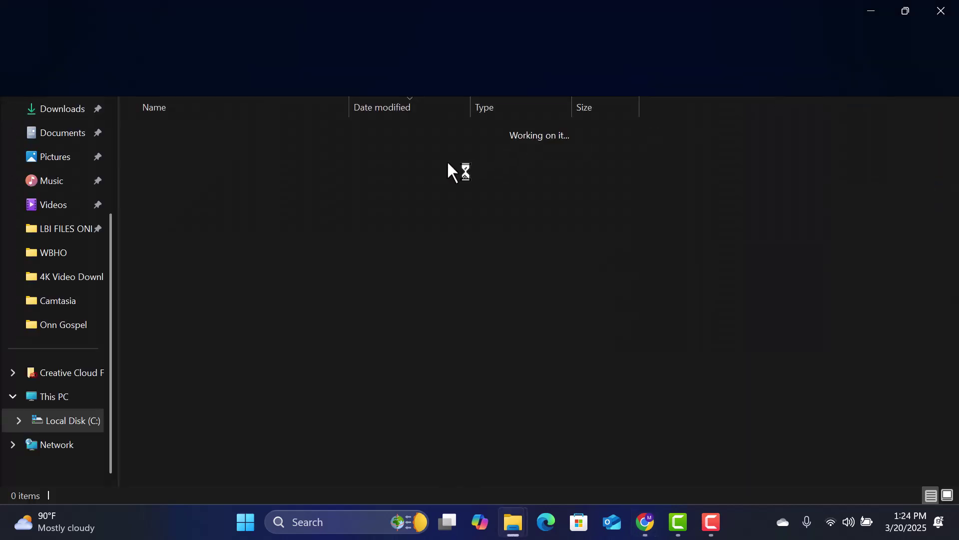
click(948, 495)
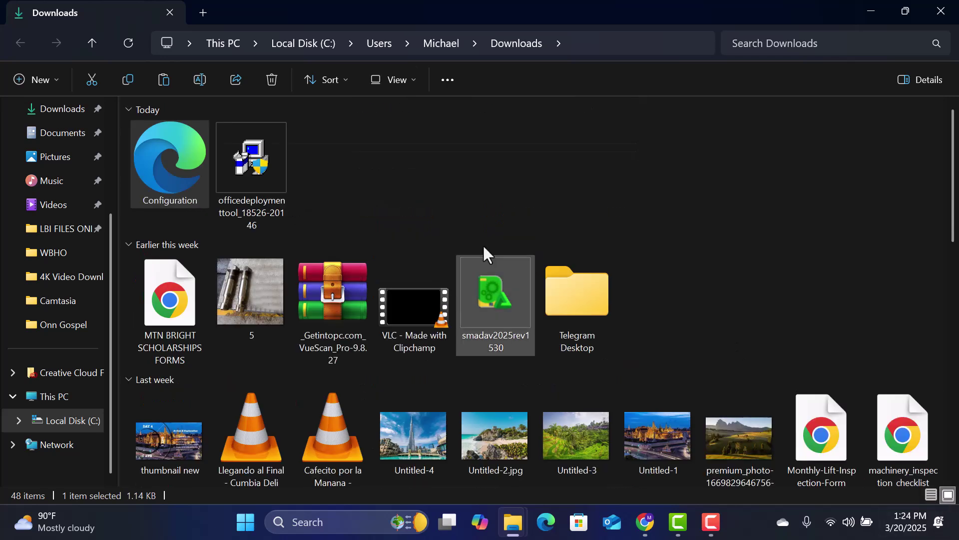
click(346, 166)
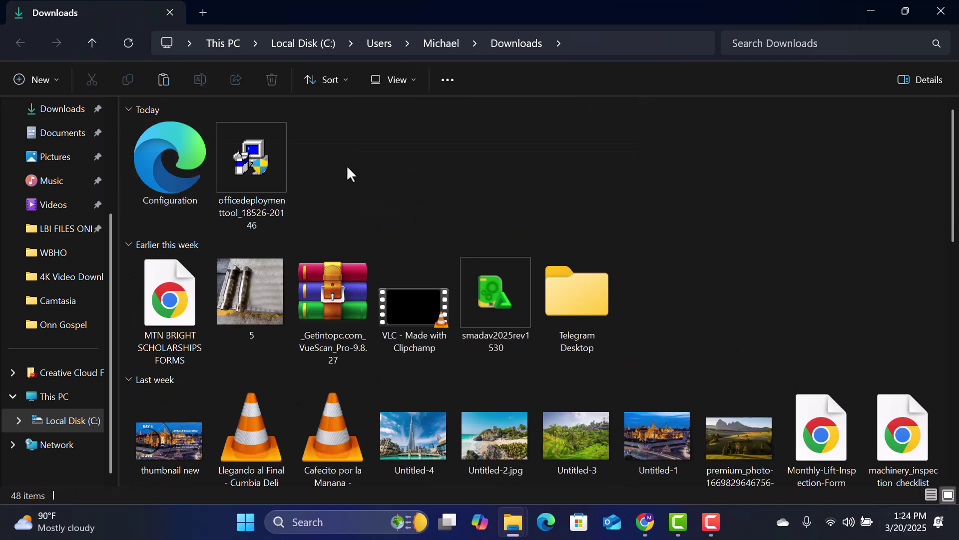
drag(347, 165, 157, 162)
right_click(158, 162)
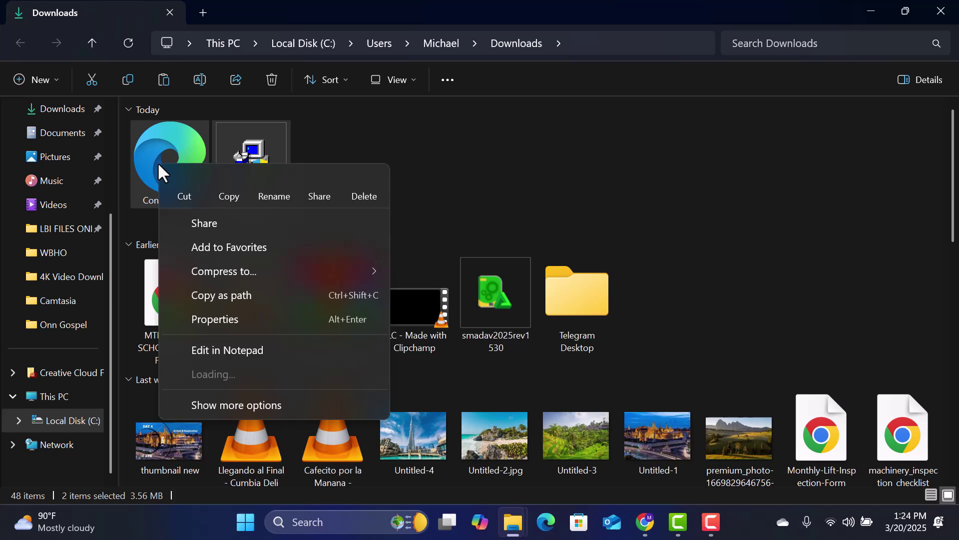
click(228, 188)
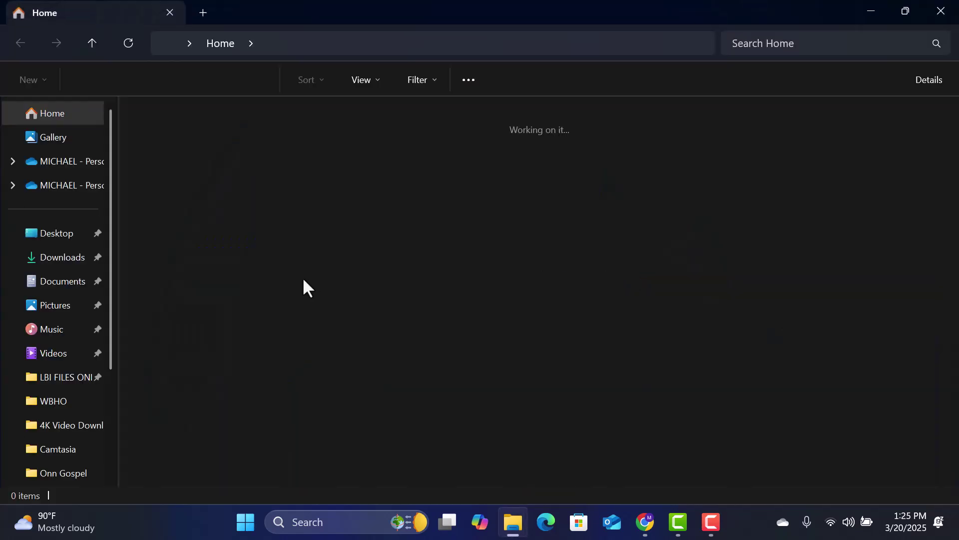
- Create a new folder named 'OFFICE 2024' on Local Disk (C:)
scroll(50, 300, down, 2)
click(54, 399)
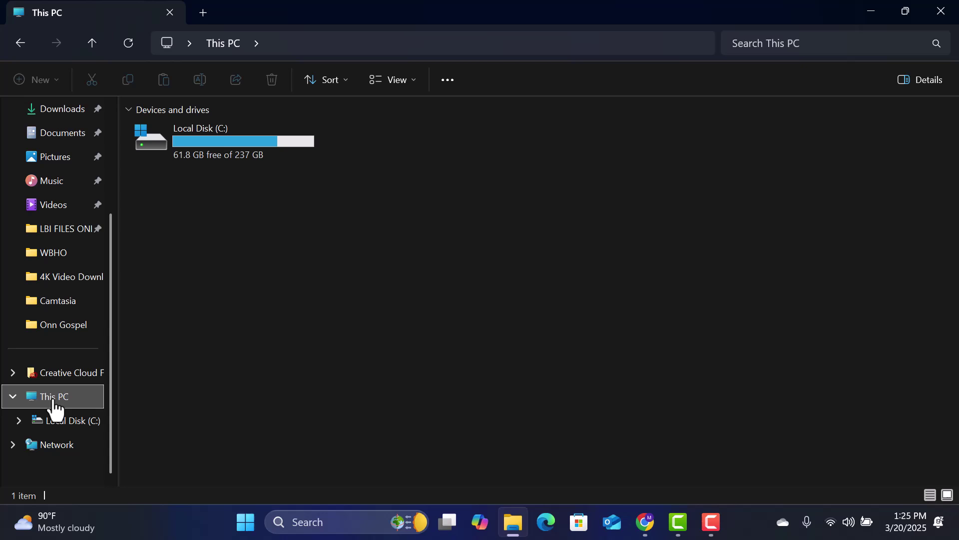
double_click(220, 161)
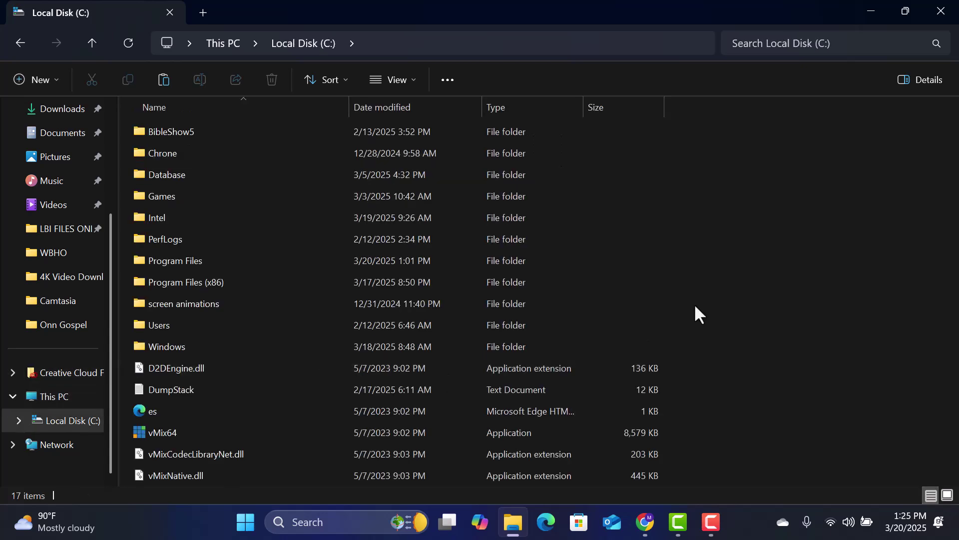
right_click(724, 277)
mouse_move(769, 175)
click(680, 179)
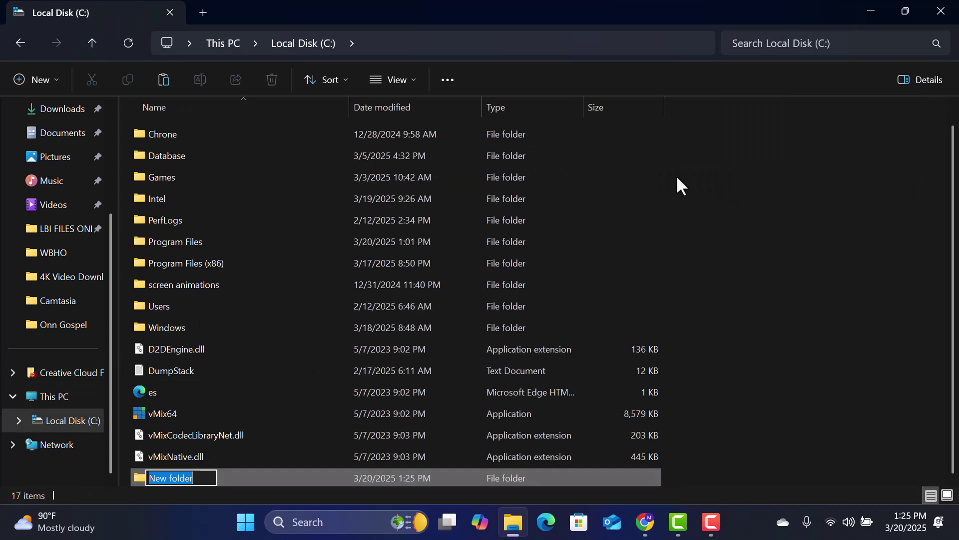
text(off)
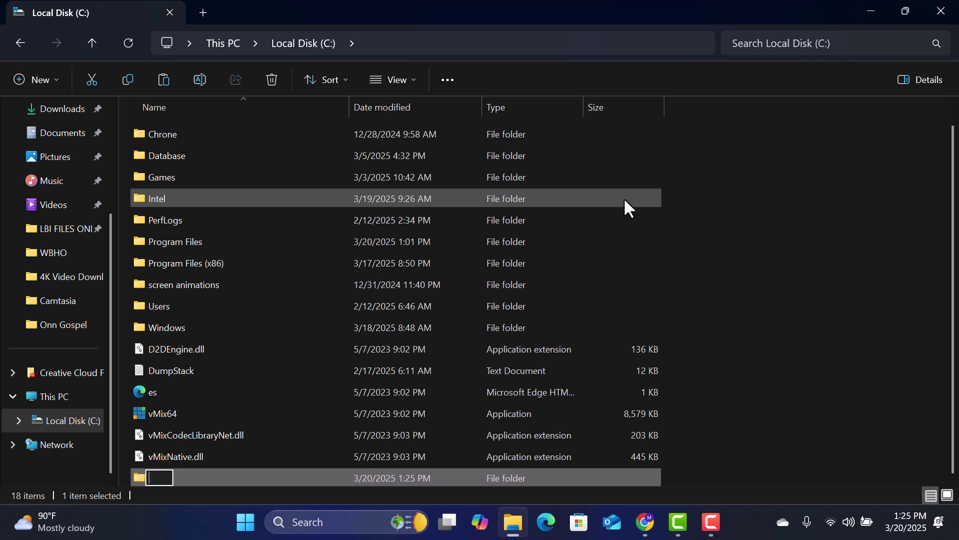
key(BackSpace)
key(BackSpace)
key(BackSpace)
text(OFFICE 2024)
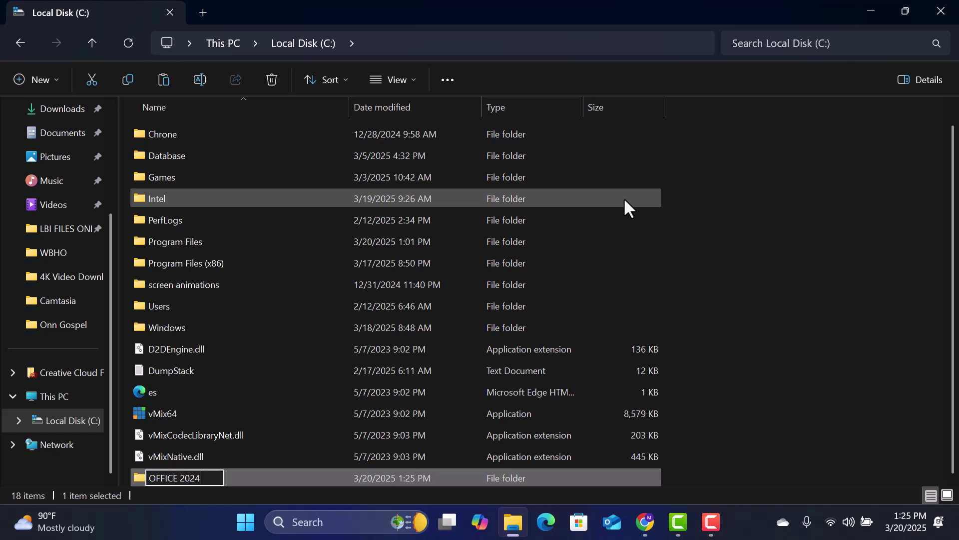
key(Return)
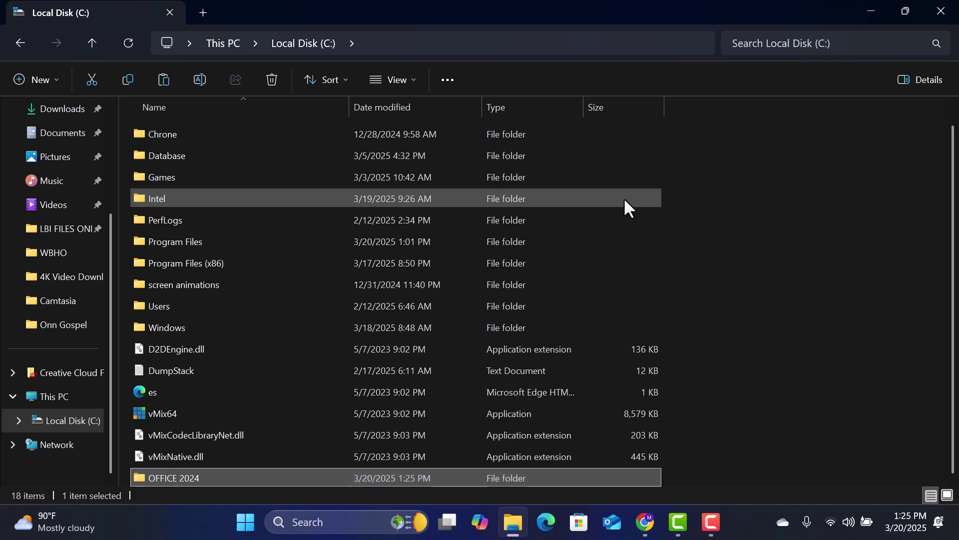
- Paste the two copied files into the OFFICE 2024 folder
double_click(232, 476)
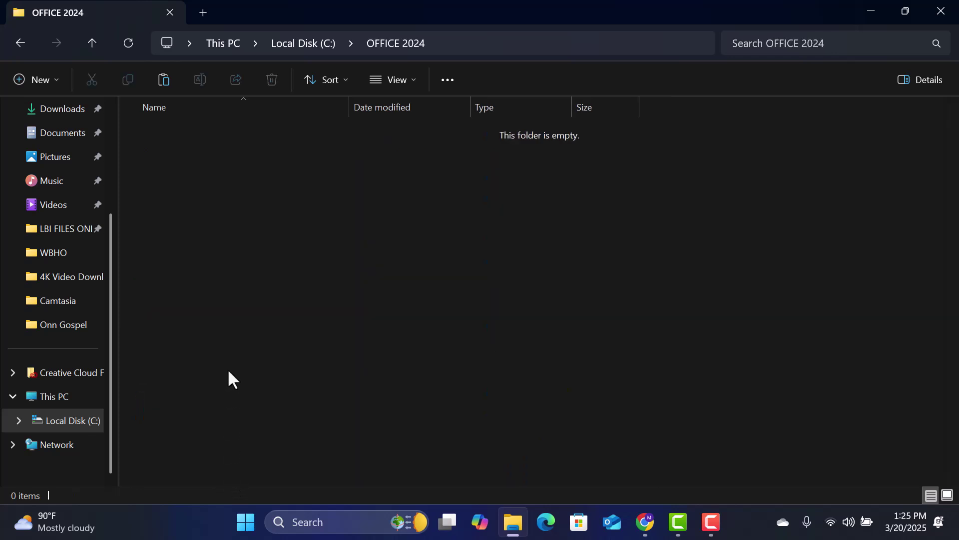
right_click(207, 206)
click(225, 227)
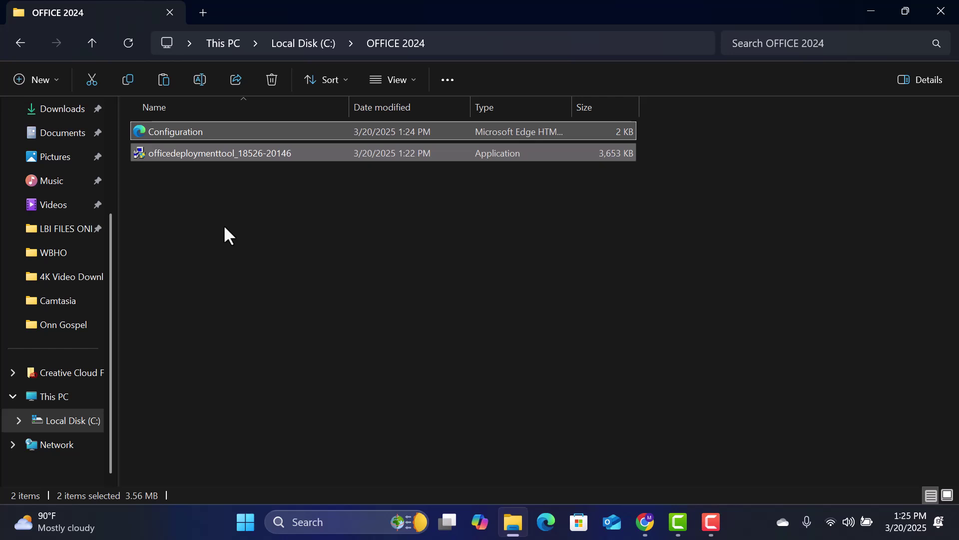
click(219, 222)
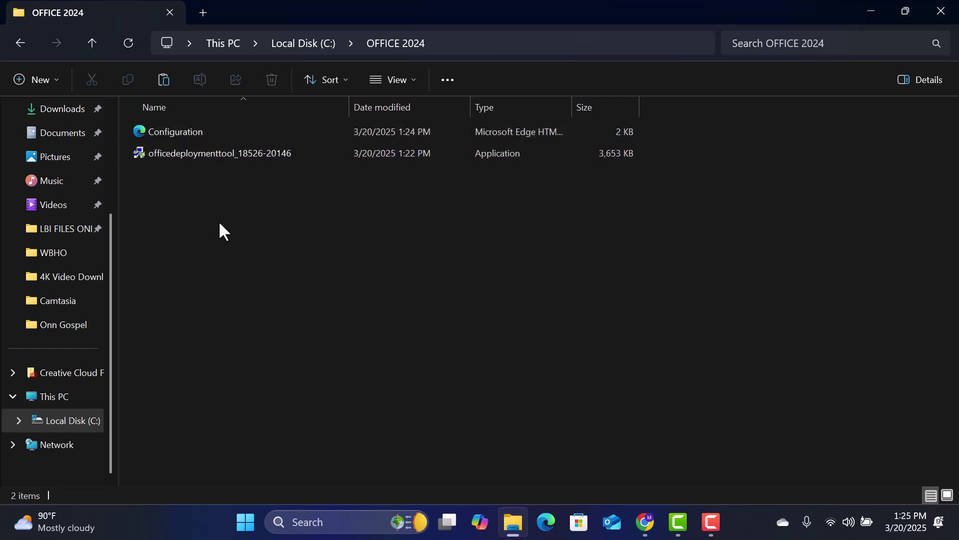
click(219, 153)
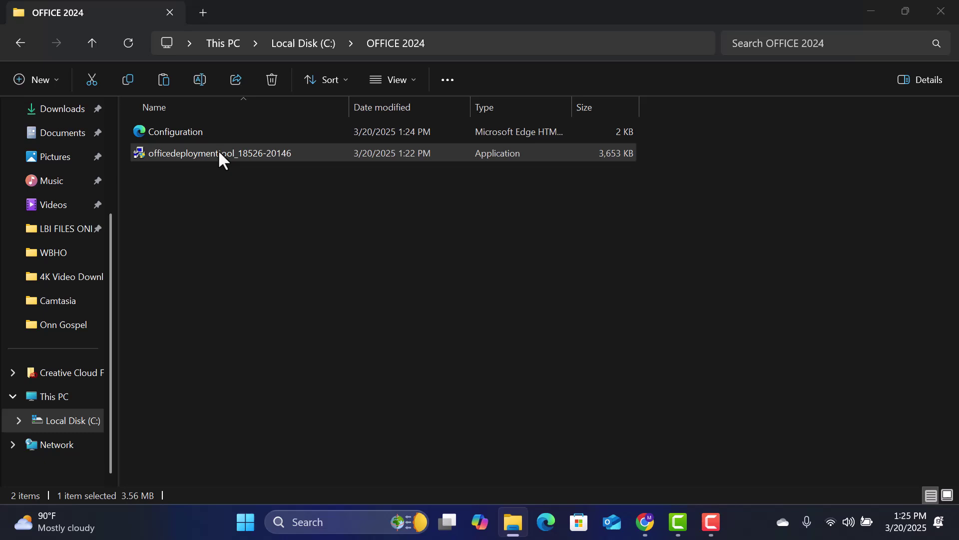
double_click(219, 153)
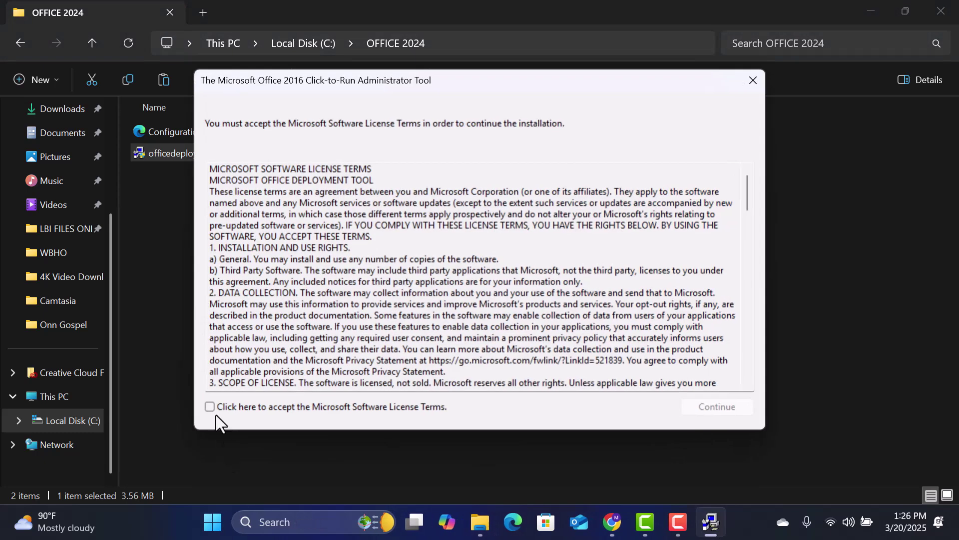
click(210, 406)
click(718, 408)
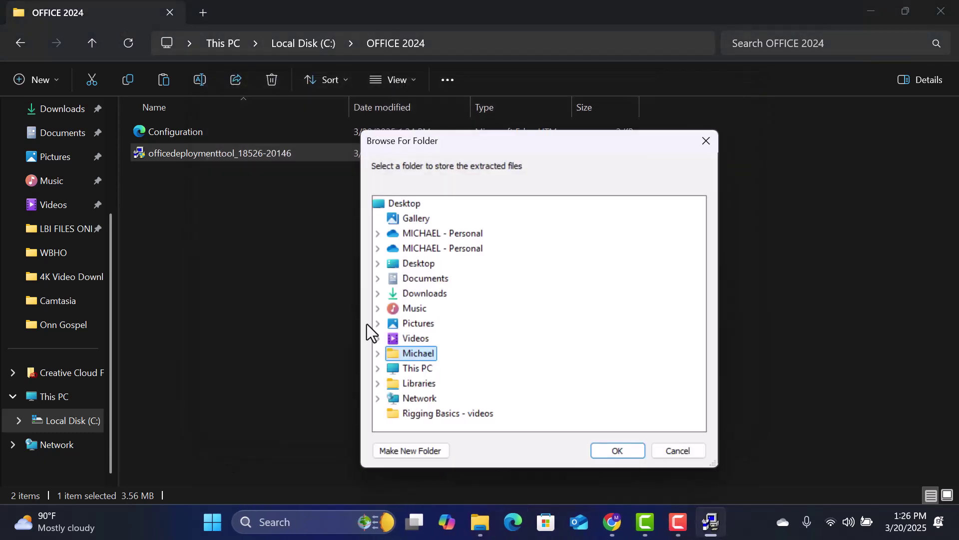
- Extract the deployment tool files into C:\OFFICE 2024 and dismiss the success message
click(380, 367)
scroll(434, 360, down, 1)
click(438, 338)
scroll(439, 350, down, 1)
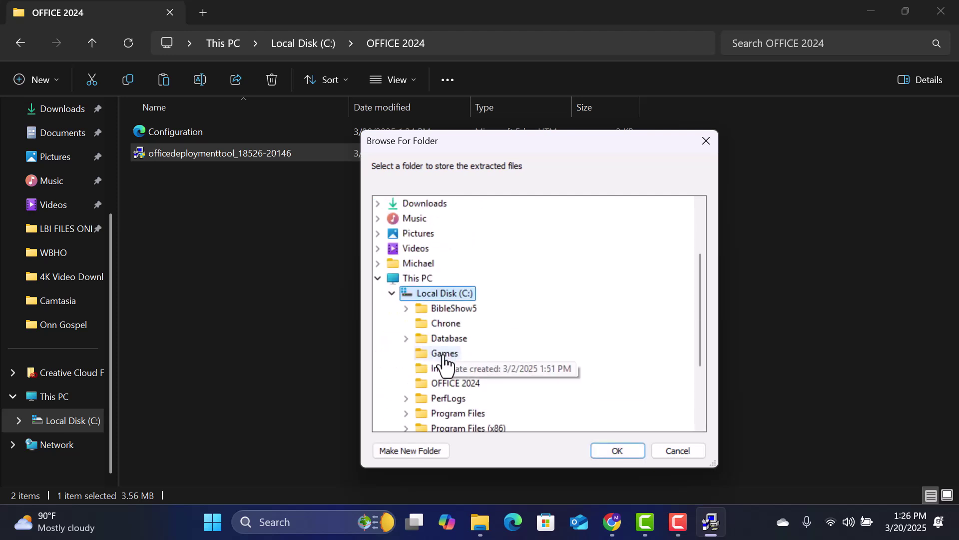
click(455, 384)
click(605, 448)
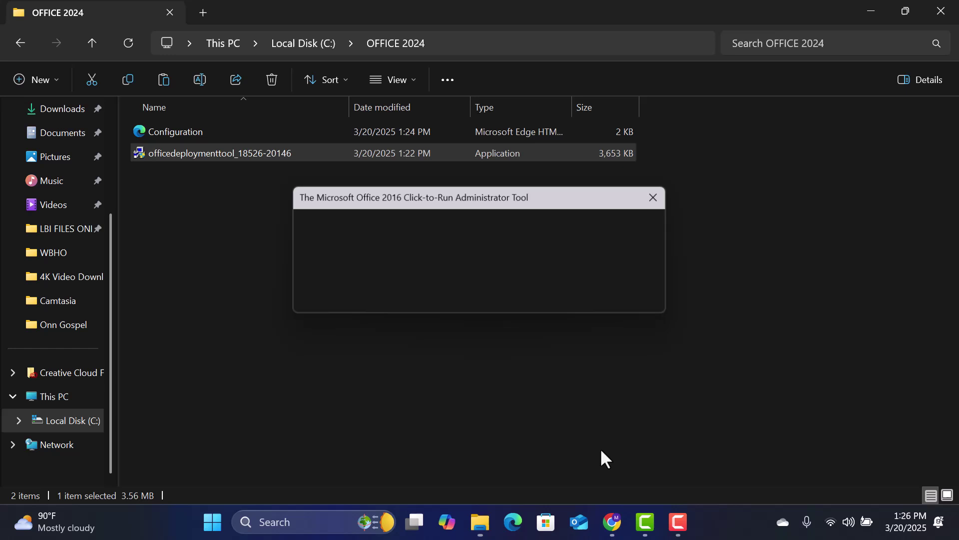
click(578, 308)
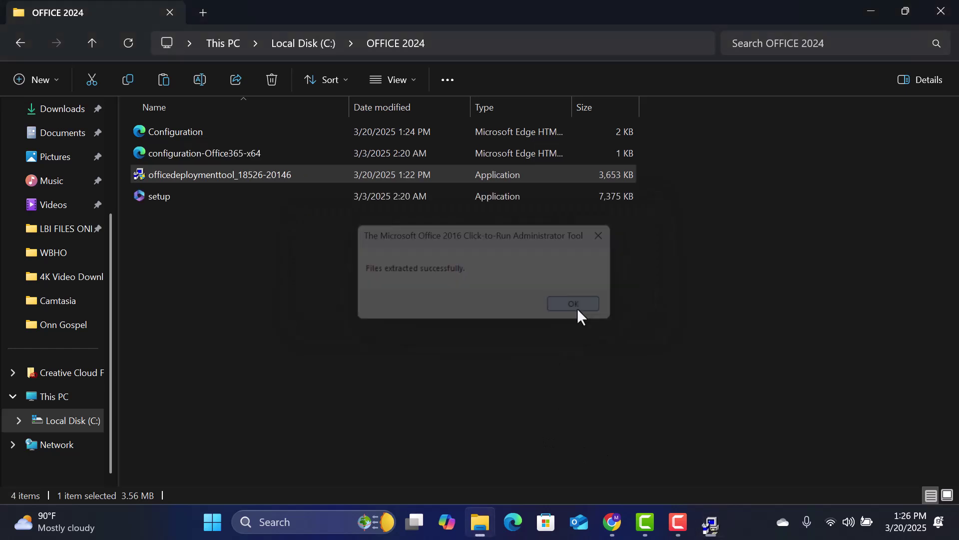
- Copy the OFFICE 2024 folder address from the Explorer address bar, then bring up Windows search
right_click(477, 45)
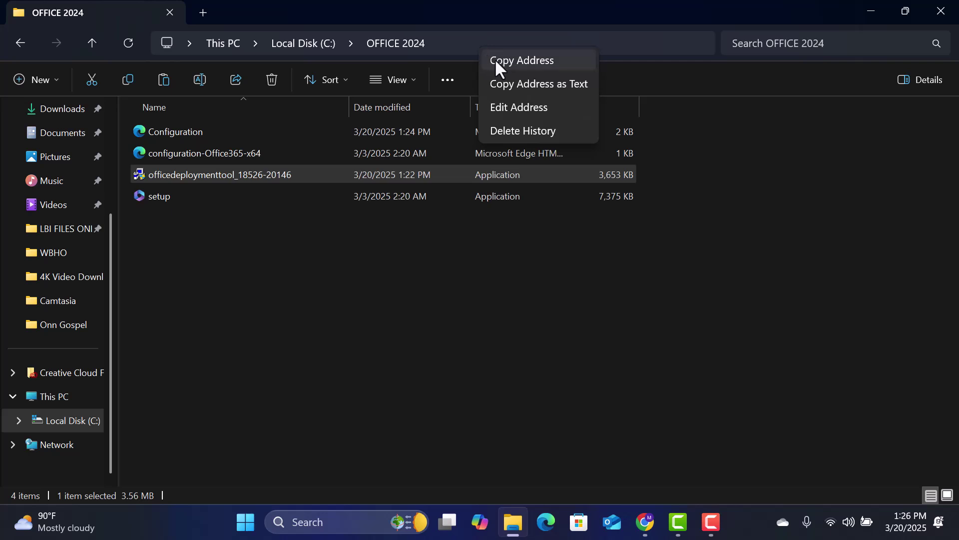
click(496, 62)
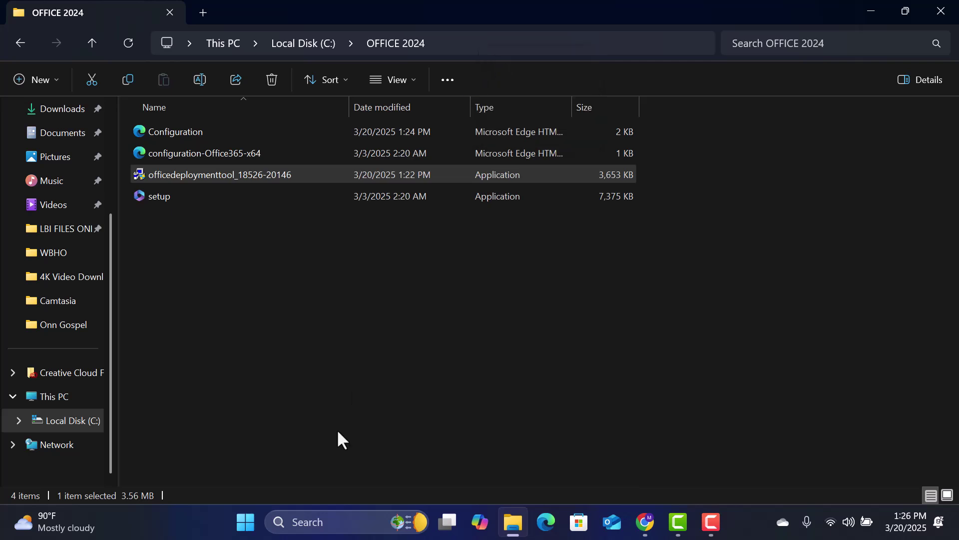
click(324, 522)
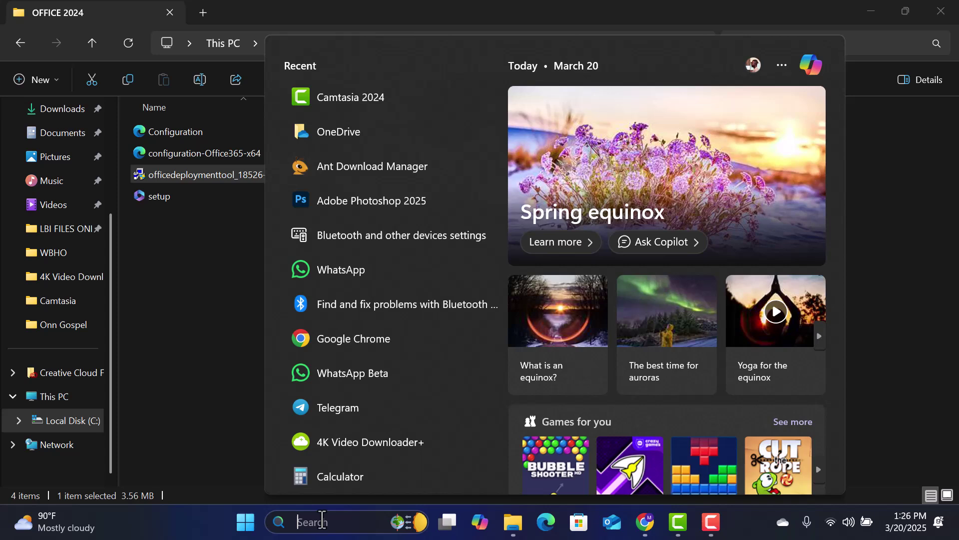
- Run Command Prompt as administrator, cd into C:\OFFICE 2024, and run setup /configure configuration.xml
text(CMD)
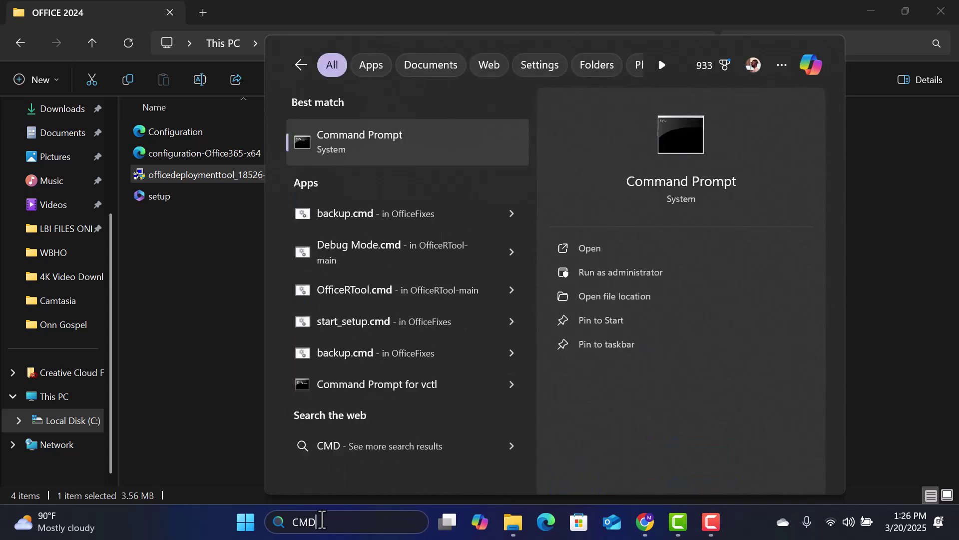
click(599, 276)
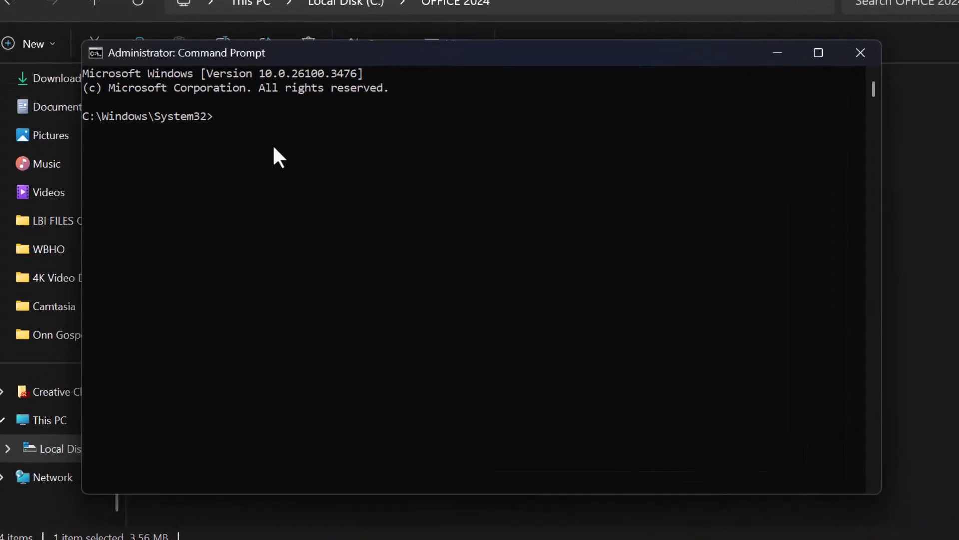
text(cd)
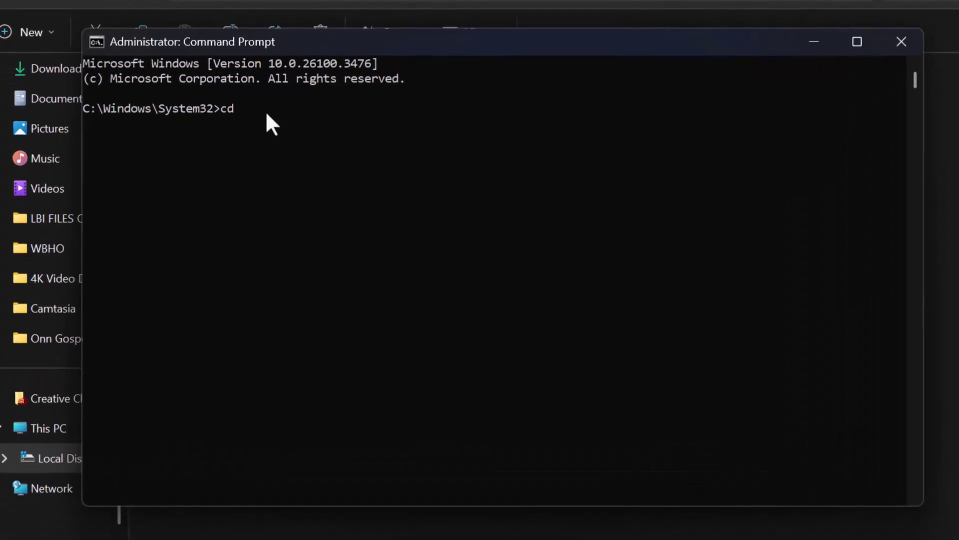
text(C:\OFFICE 2024)
key(Return)
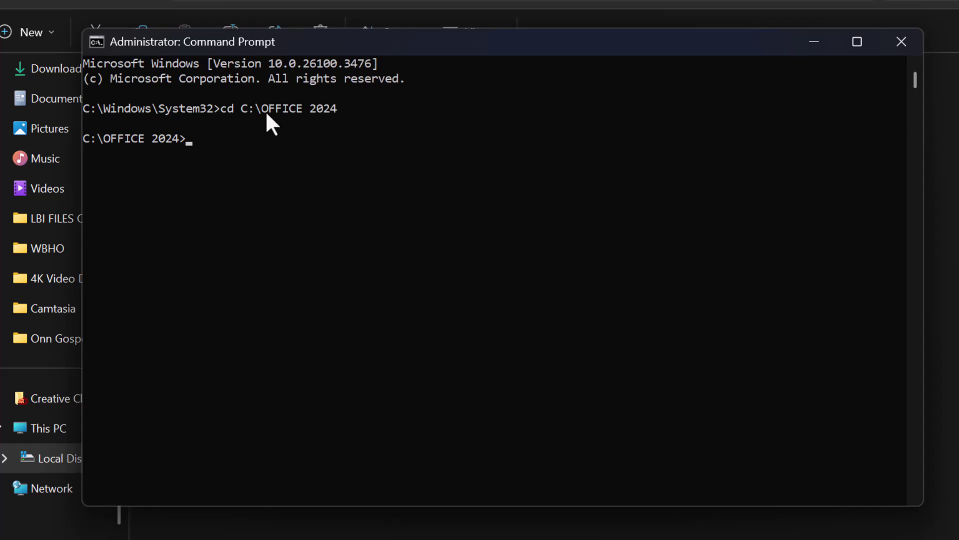
text(setup /configure configuration.xml)
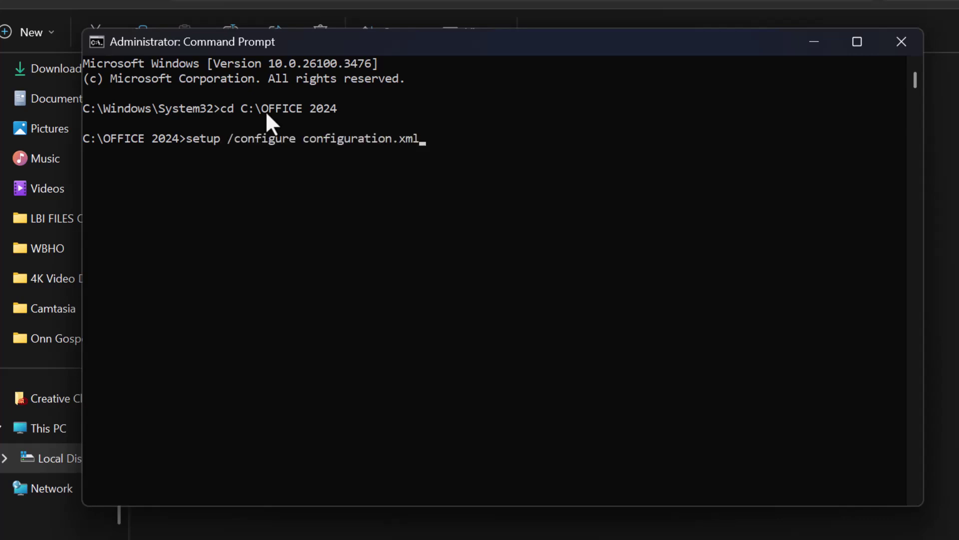
key(Return)
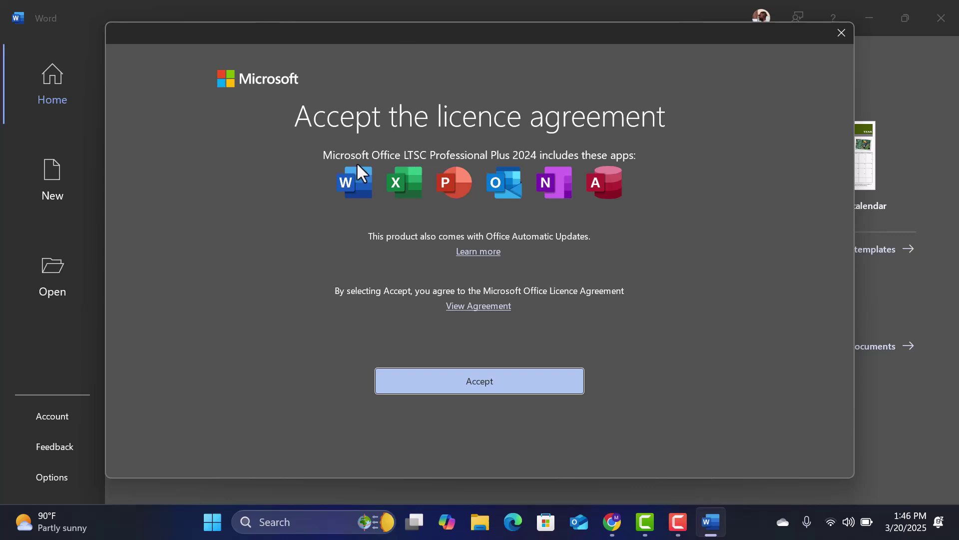
- Accept the licence, open blank Document1, and check the Account page shows Office LTSC Professional Plus 2024 activated
click(459, 382)
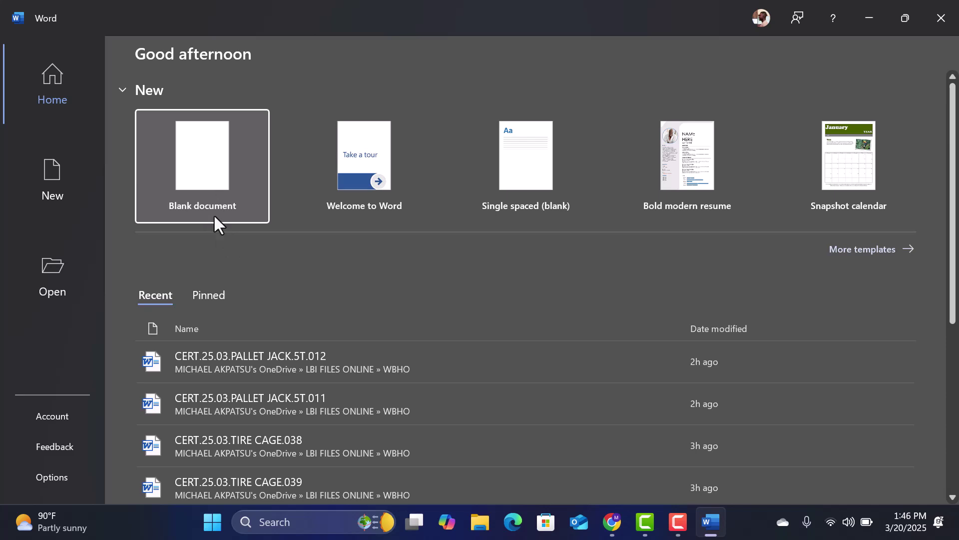
click(203, 170)
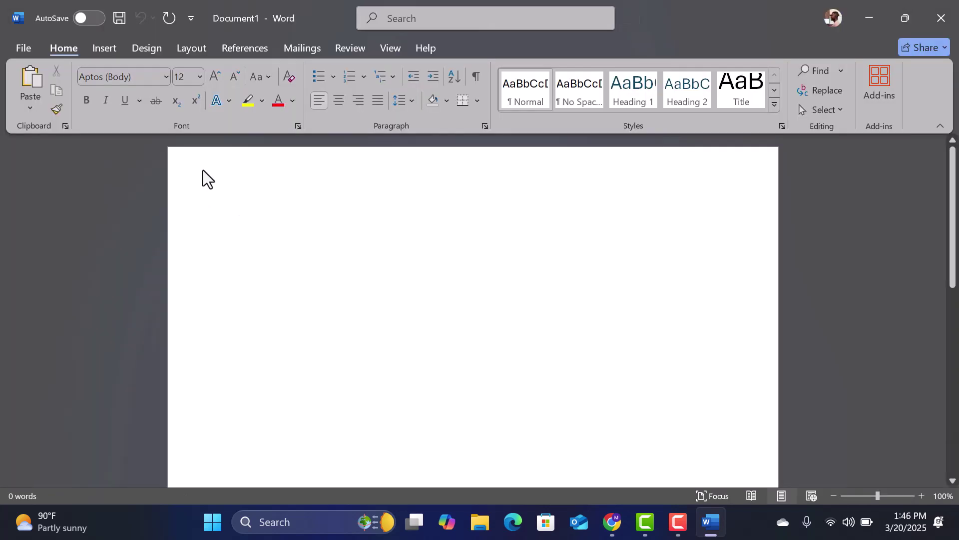
click(25, 49)
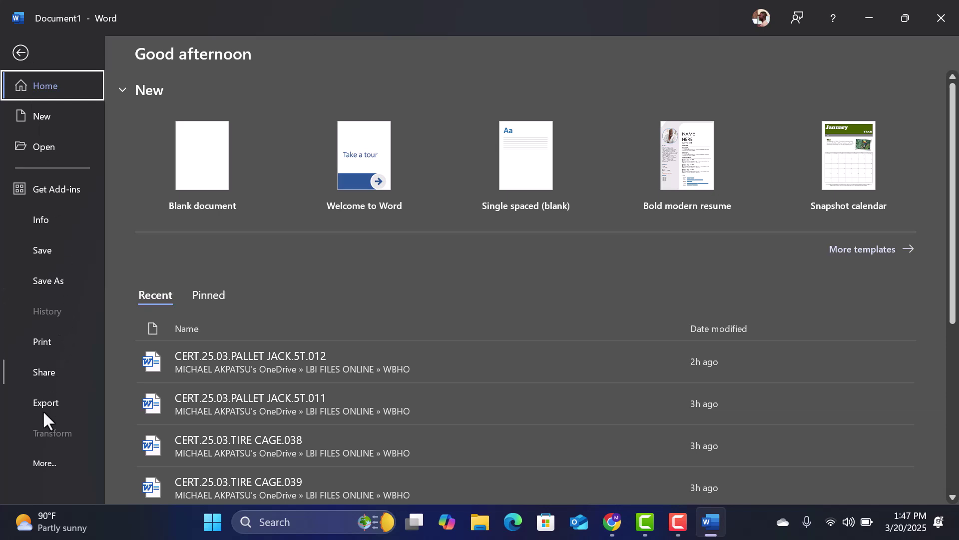
click(40, 463)
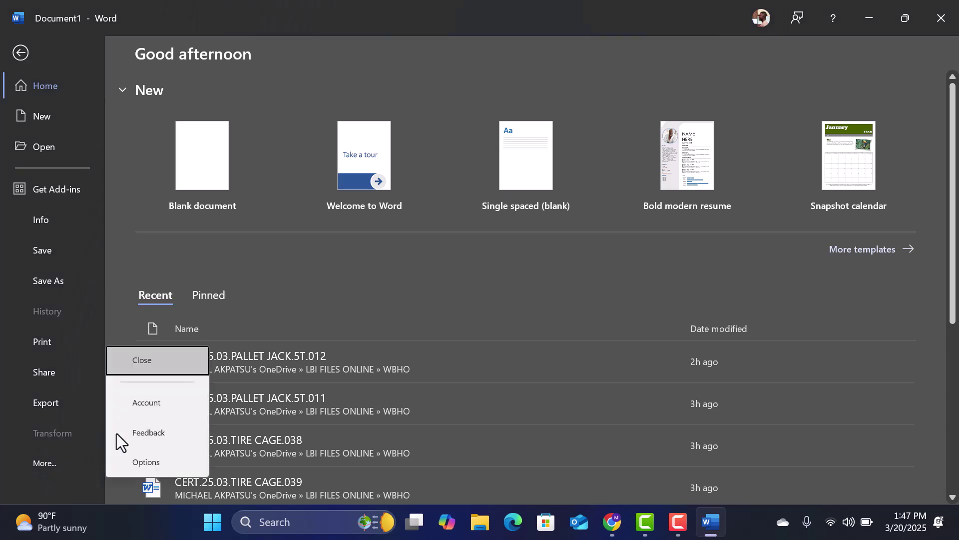
click(148, 404)
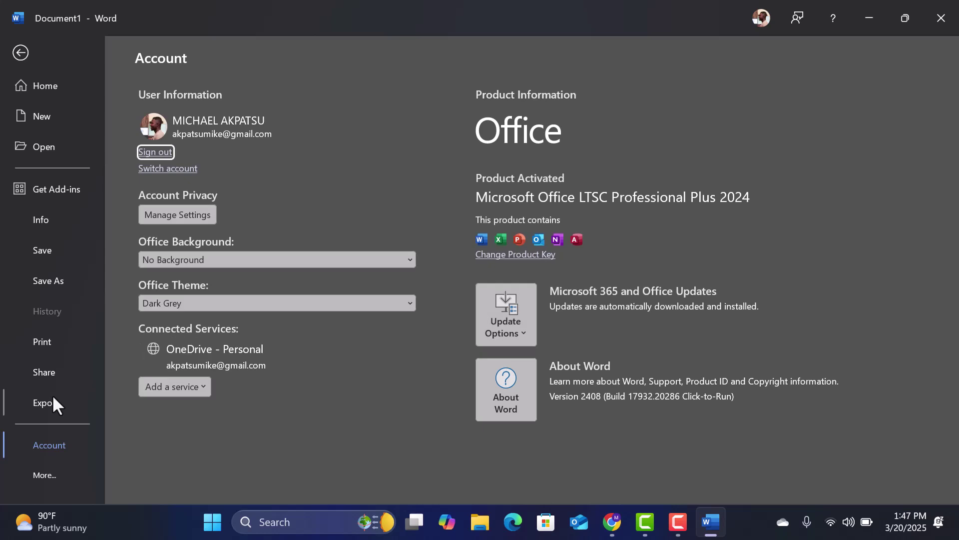